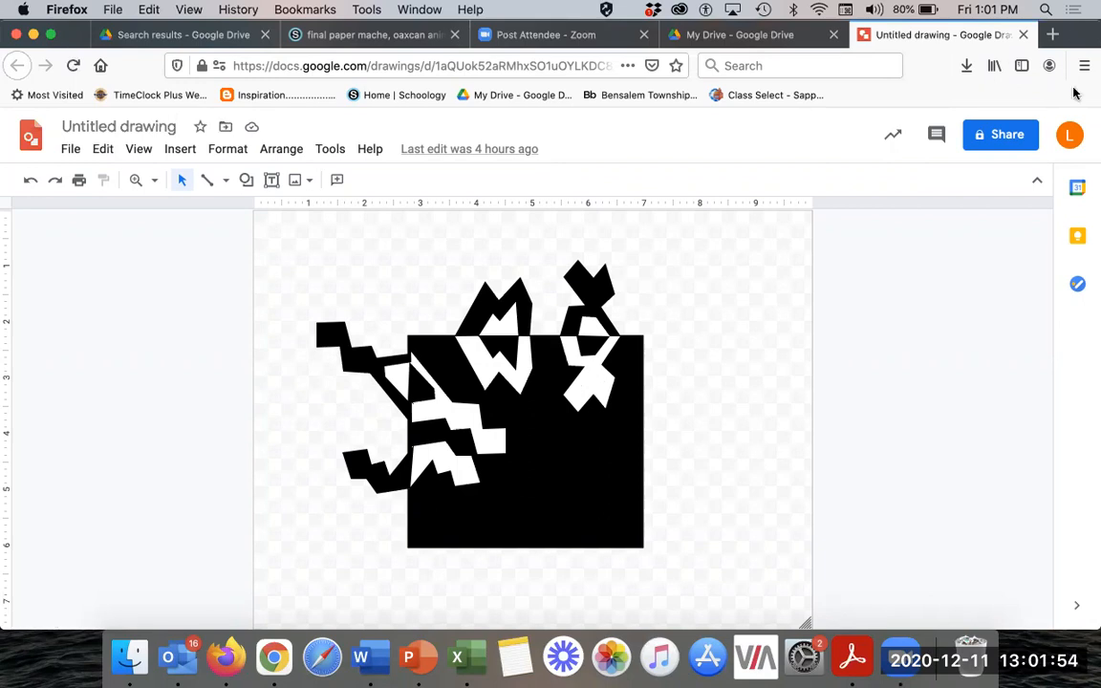
# Open the shared notan slide presentation from My Drive
pyautogui.moveTo(1061, 28); pyautogui.dragTo(1060, 86)
pyautogui.click(741, 93)
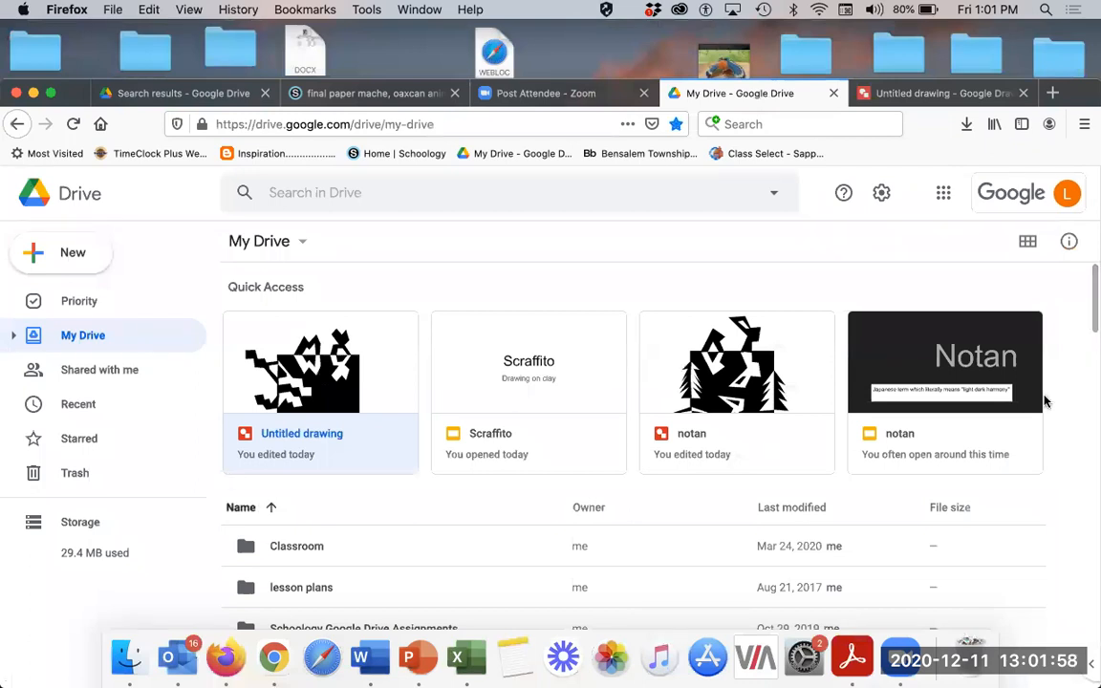
pyautogui.moveTo(1090, 324); pyautogui.dragTo(1089, 674)
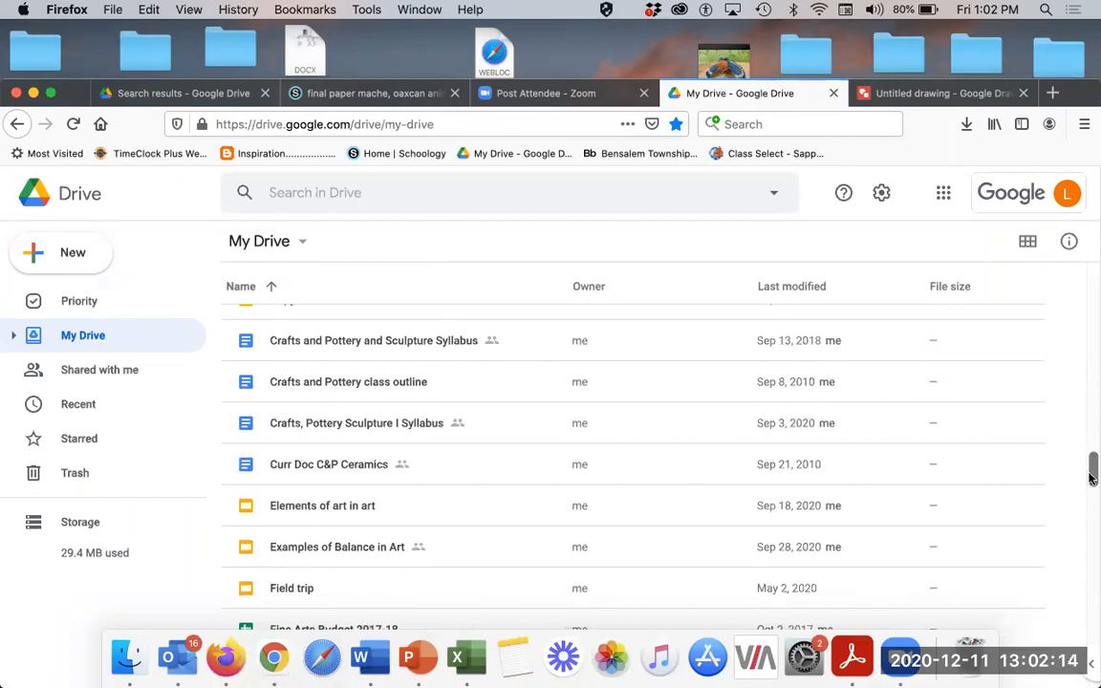
pyautogui.moveTo(1089, 478); pyautogui.dragTo(1091, 553)
pyautogui.scroll(-5, 982, 511)
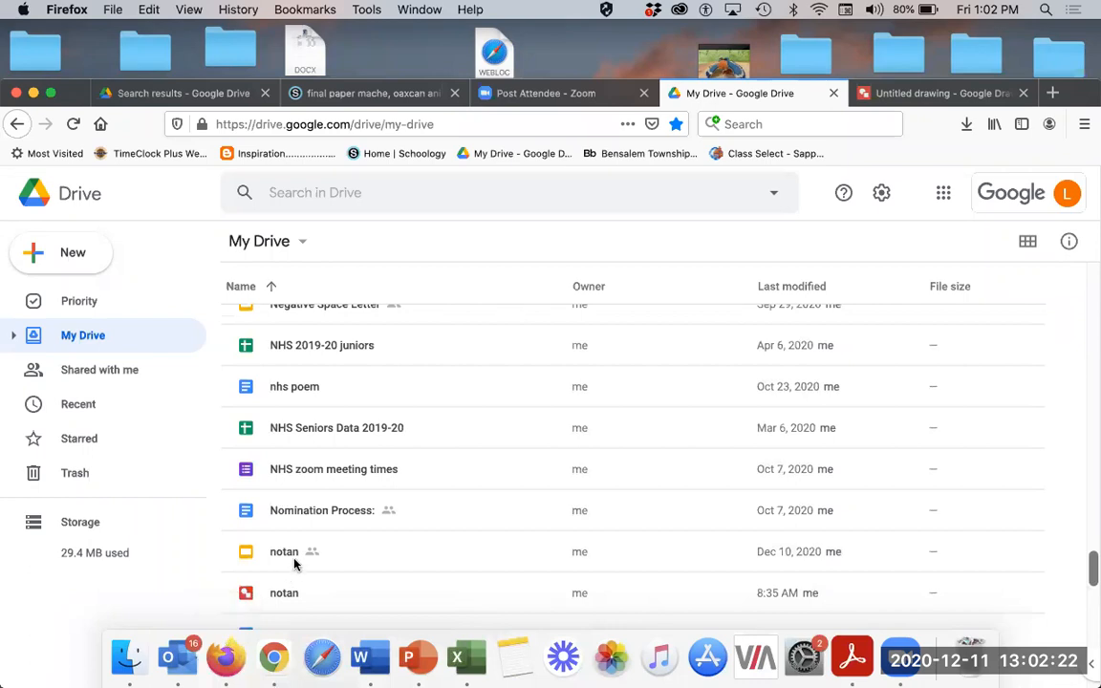
pyautogui.doubleClick(277, 561)
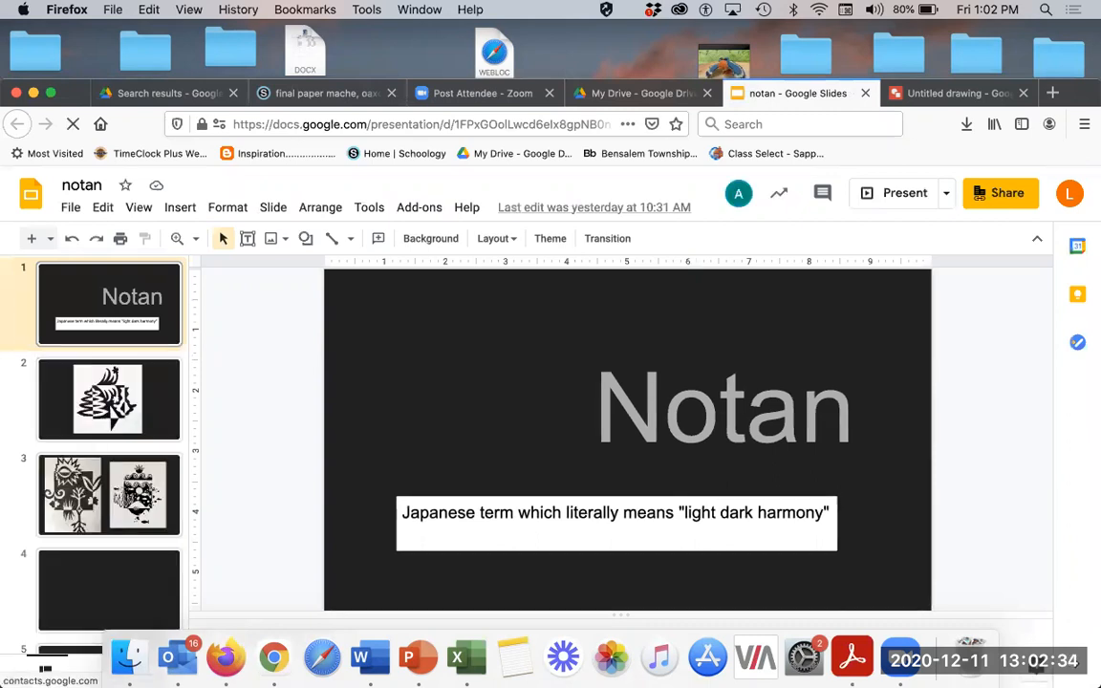
# Look through slides 2 to 9 of the notan presentation, examining the example artworks and the project instructions, and return to slide 4
pyautogui.click(108, 400)
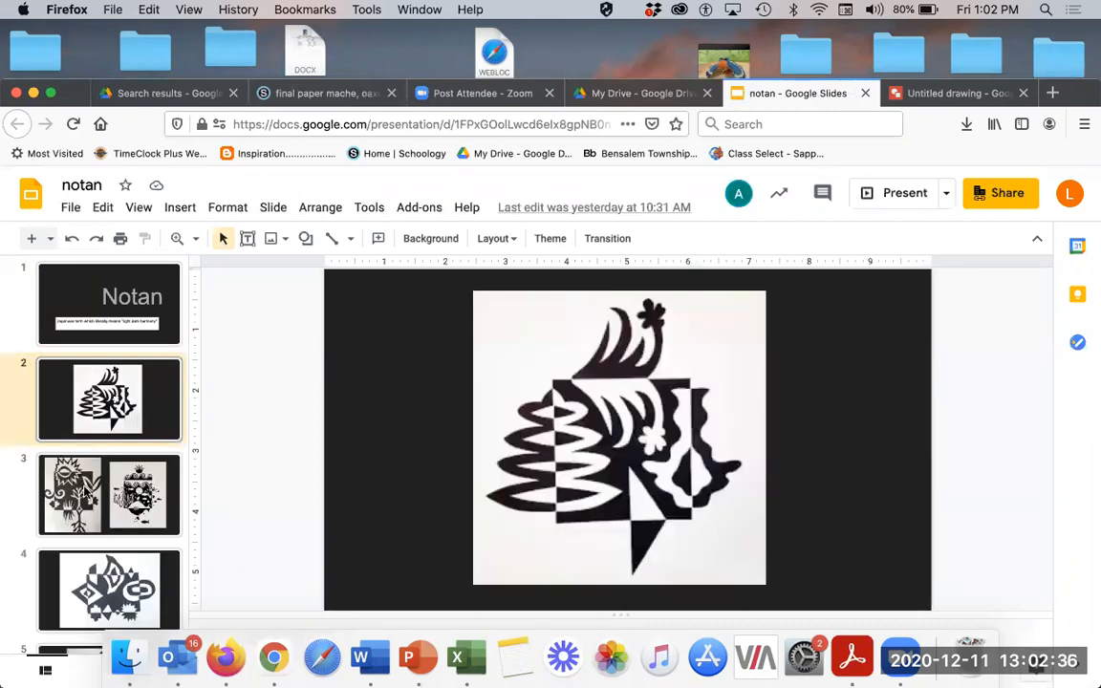
pyautogui.click(86, 492)
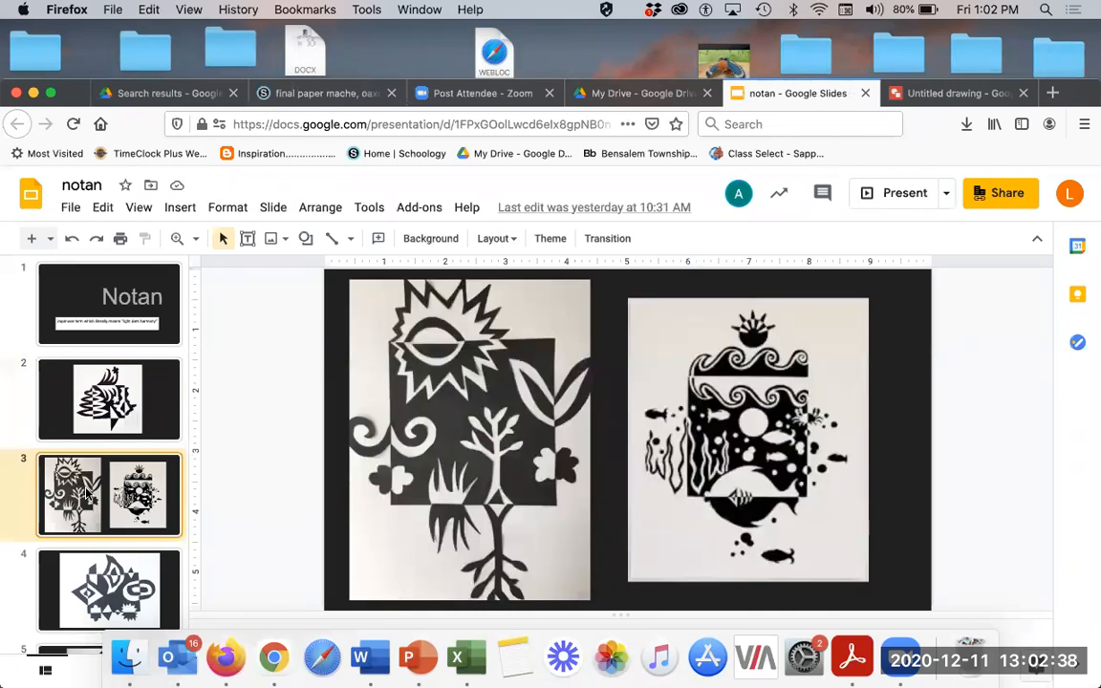
pyautogui.click(86, 591)
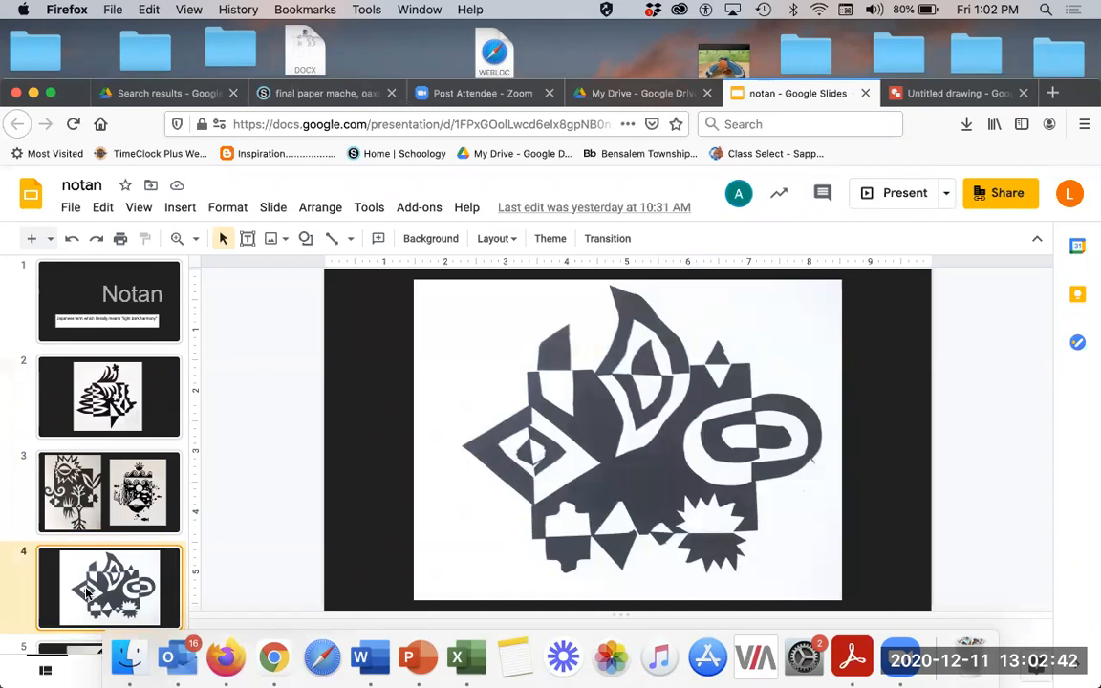
pyautogui.press('Down')
pyautogui.press('Down')
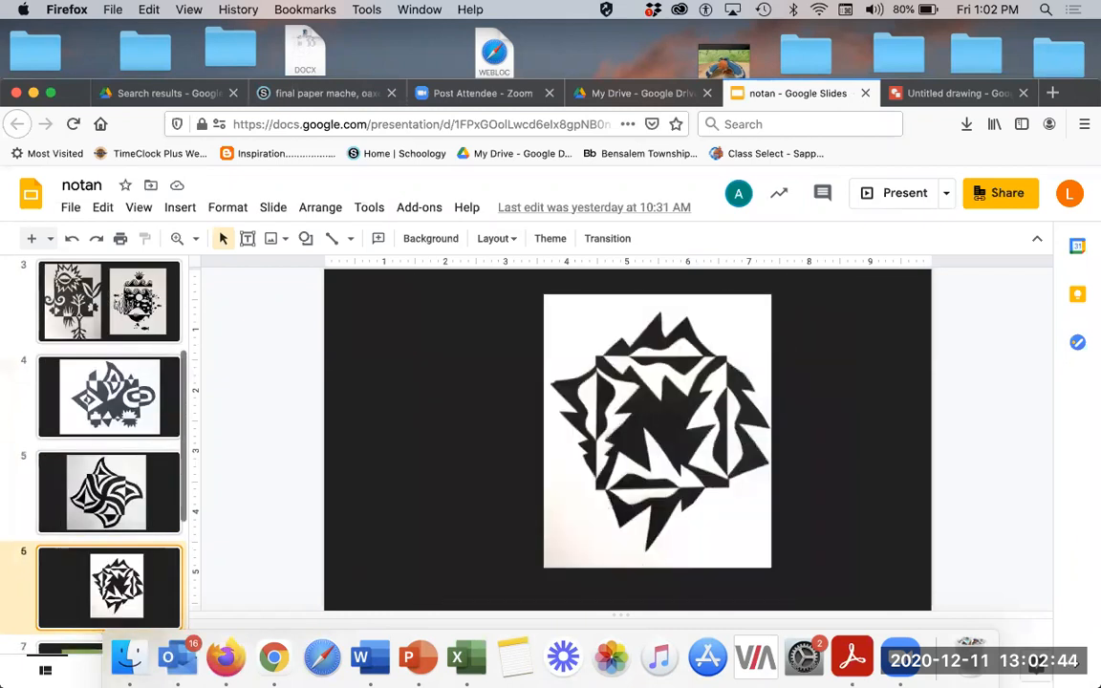
pyautogui.press('Down')
pyautogui.press('Down')
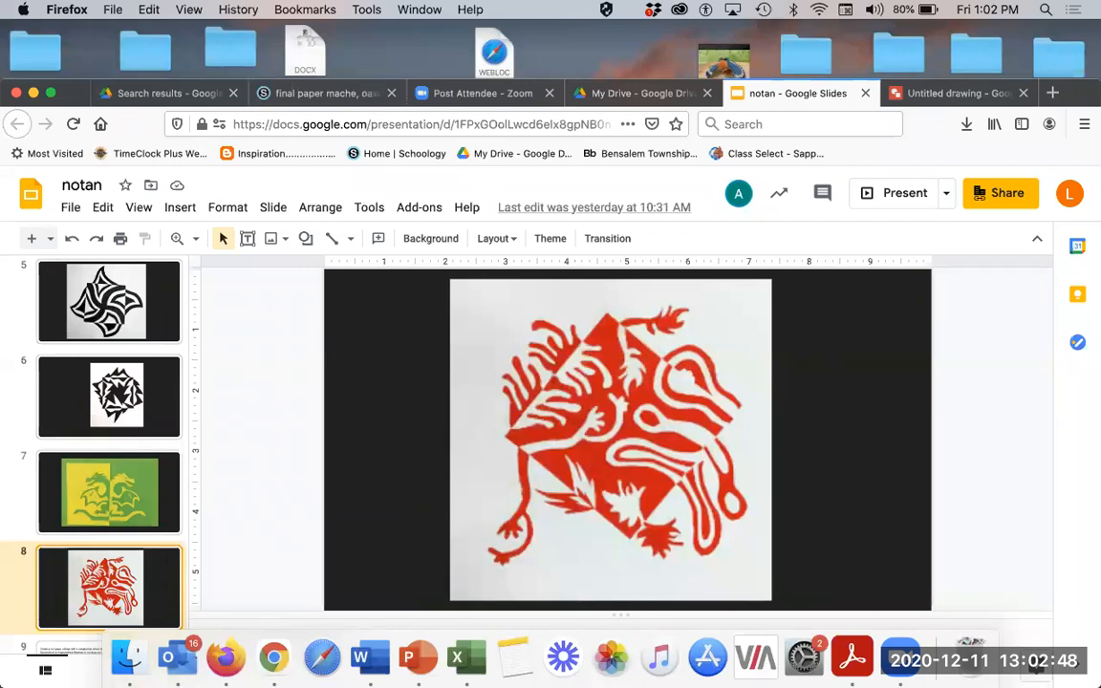
pyautogui.press('Down')
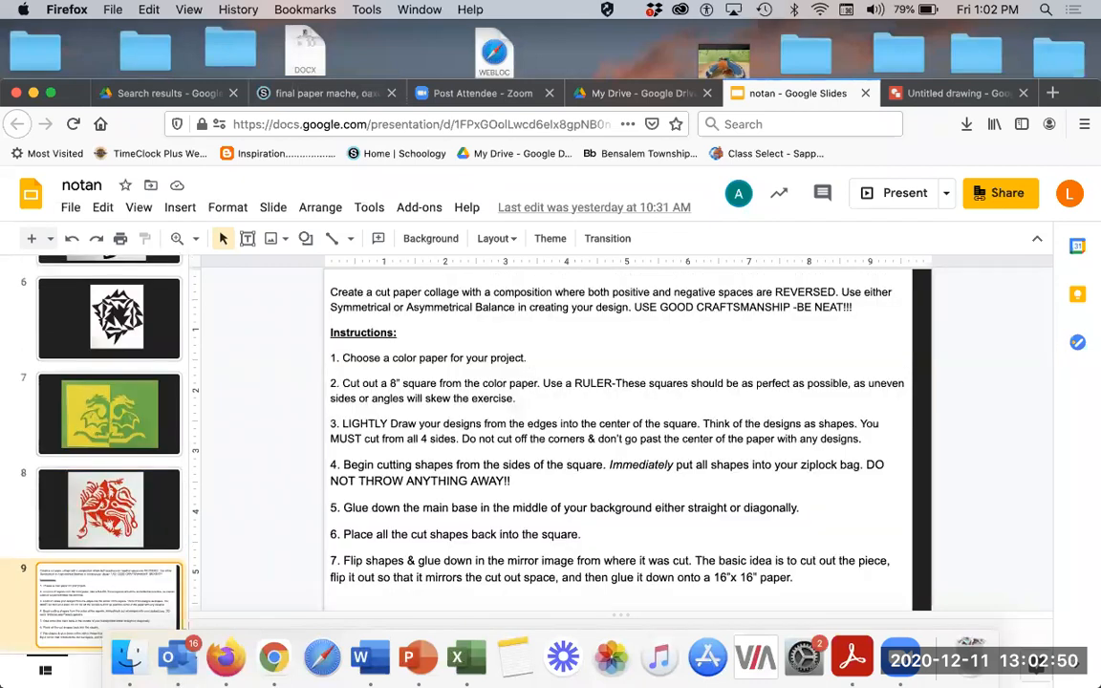
pyautogui.press('Up')
pyautogui.press('Up')
pyautogui.press('Up')
pyautogui.press('Up')
pyautogui.press('Up')
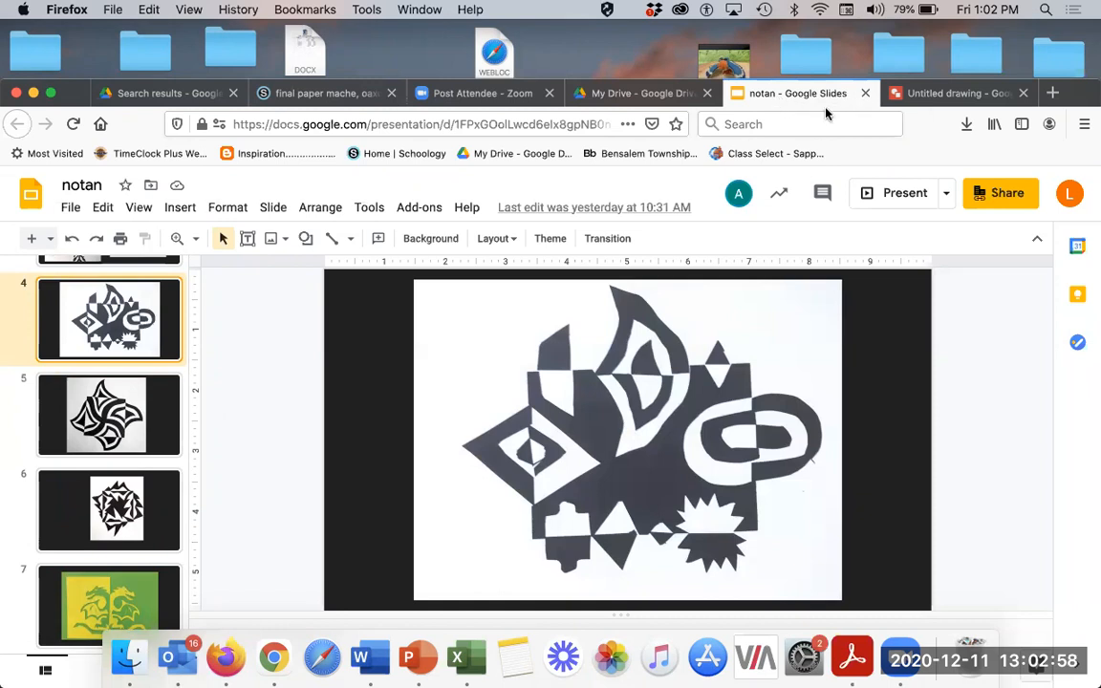
# Create a new blank Google Drawings file from My Drive
pyautogui.click(684, 96)
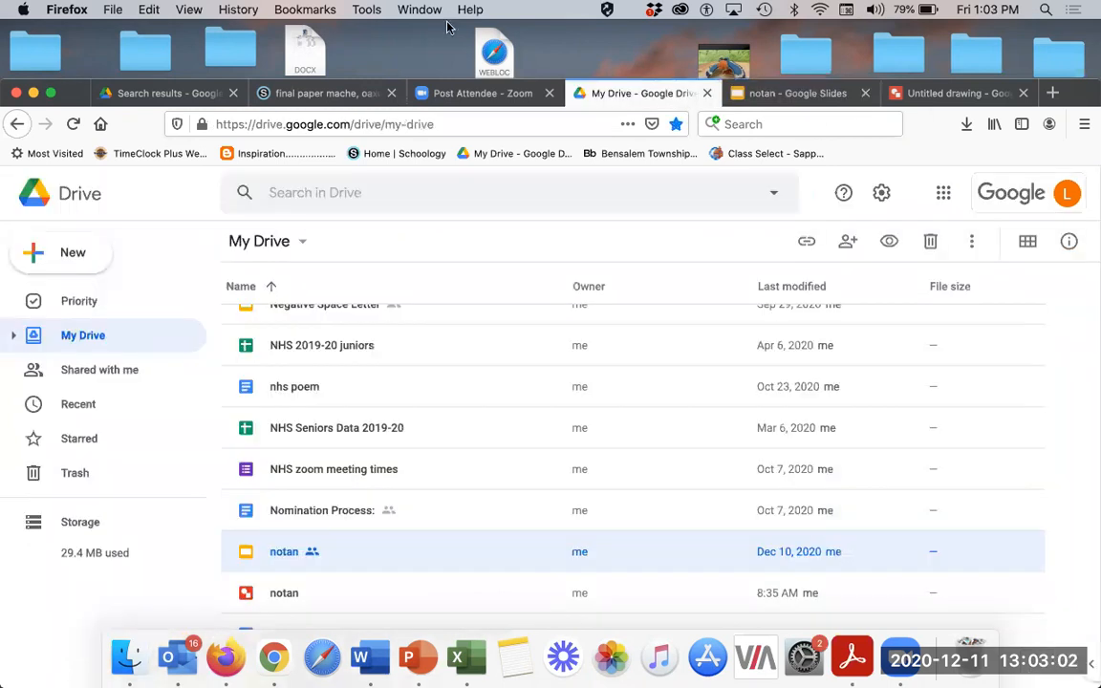
pyautogui.click(73, 253)
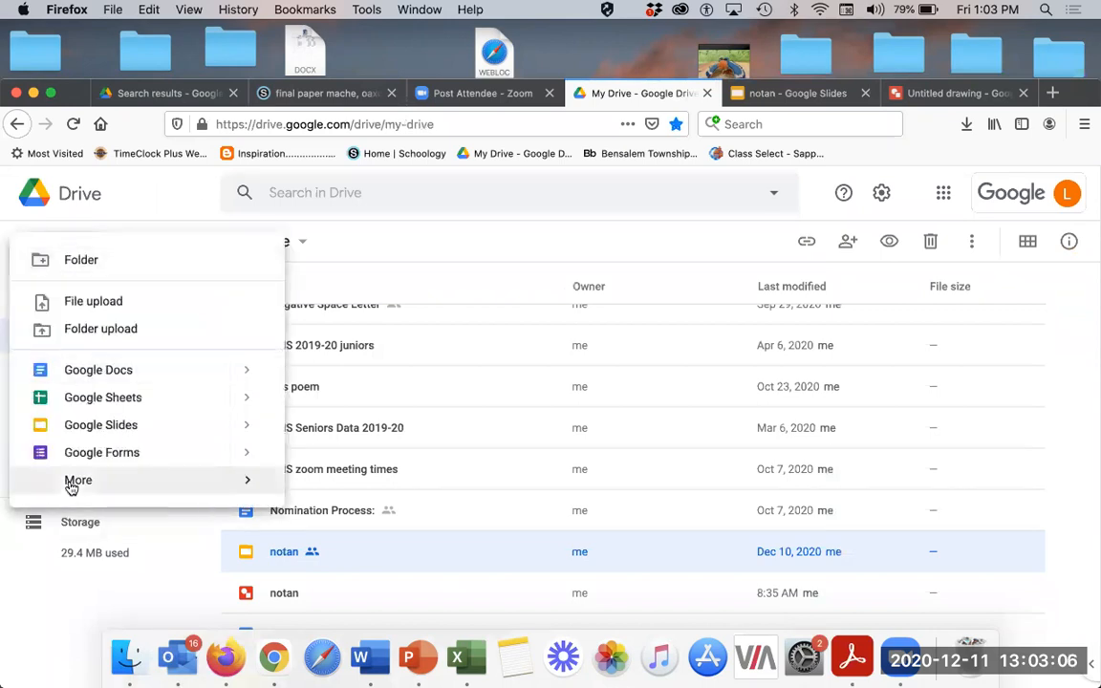
pyautogui.moveTo(74, 484)
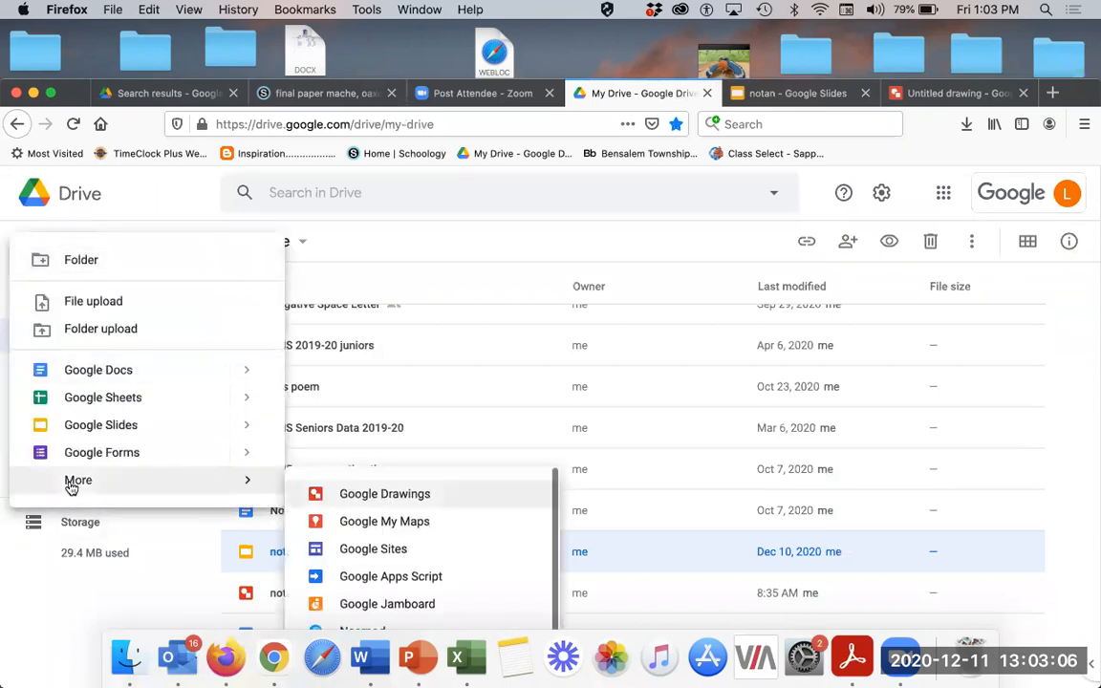
pyautogui.click(367, 497)
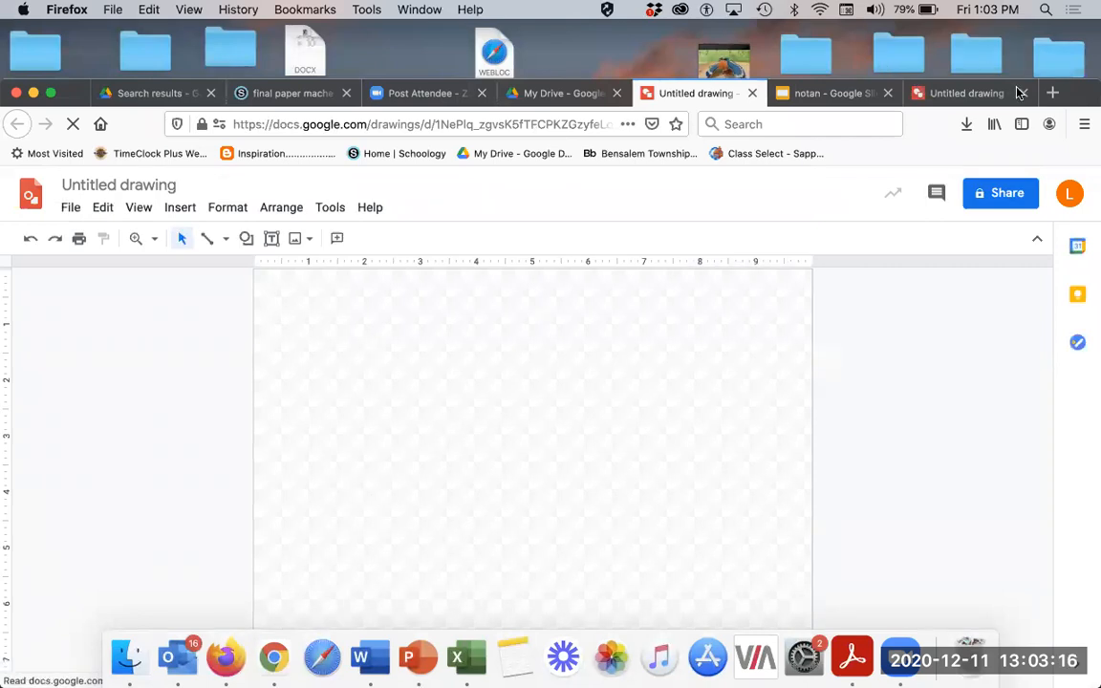
pyautogui.moveTo(1087, 48); pyautogui.dragTo(1082, 11)
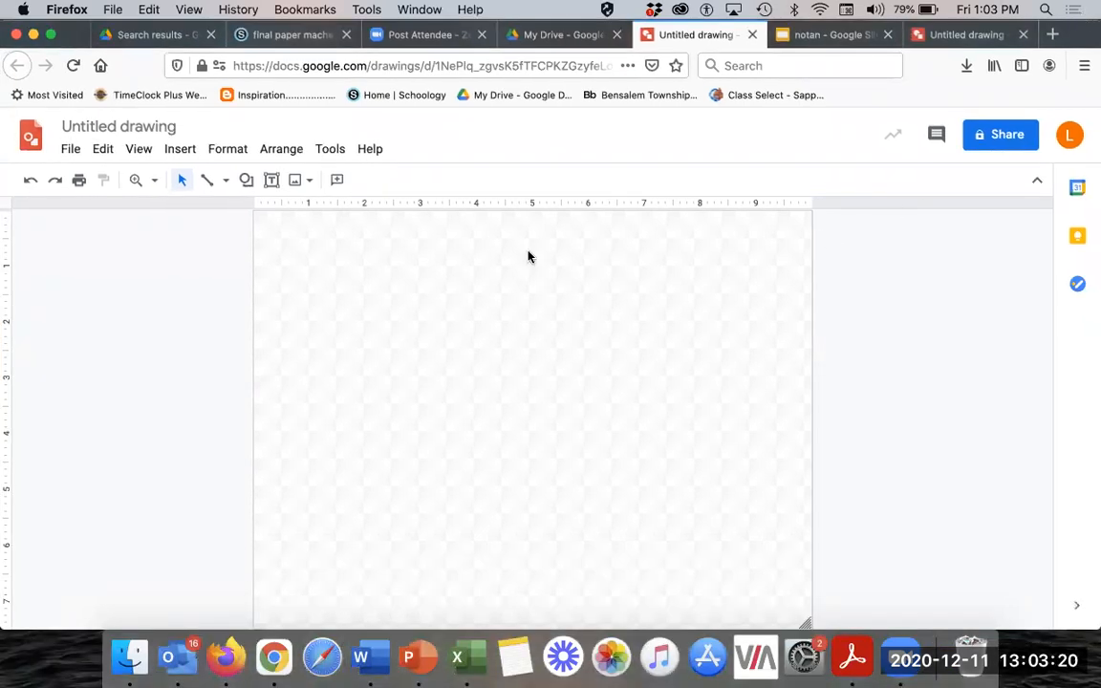
# Draw a near-square rectangle about 4.2 by 3.9 inches in the lower middle of the canvas and shift it slightly left
pyautogui.click(245, 181)
pyautogui.moveTo(267, 211)
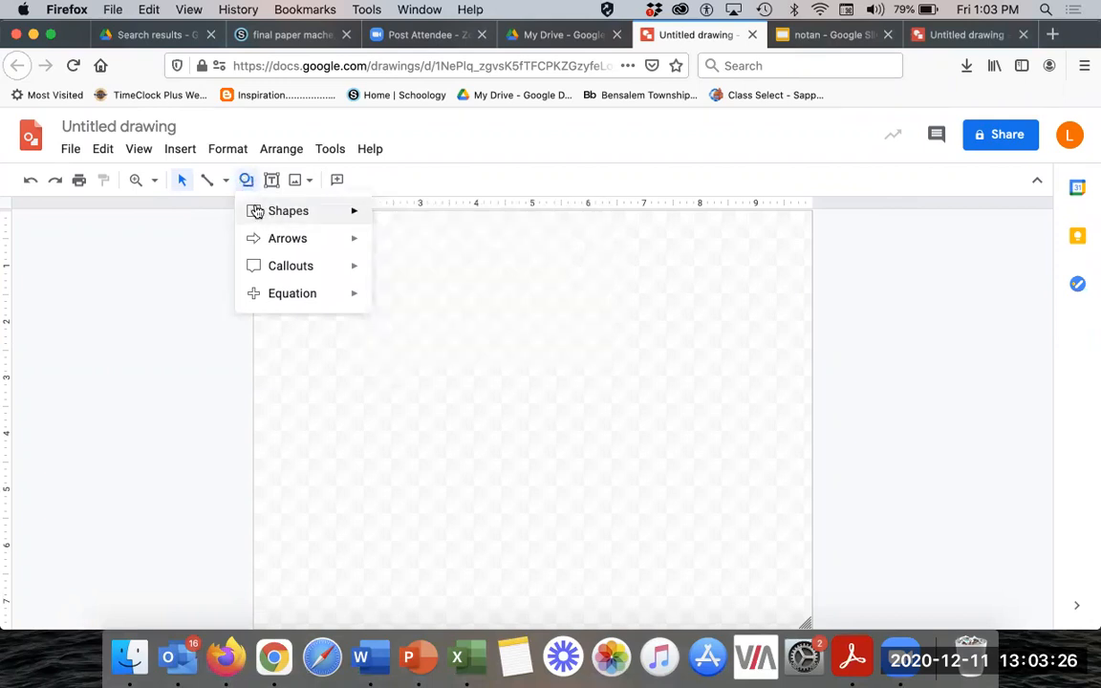
pyautogui.moveTo(334, 211)
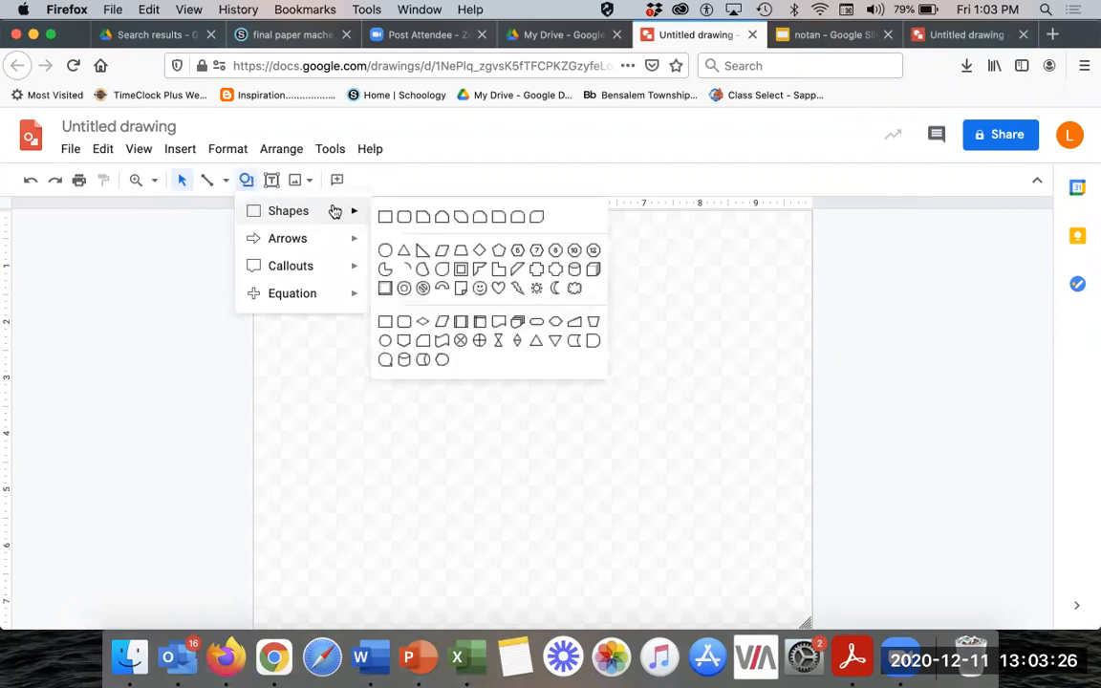
pyautogui.click(384, 217)
pyautogui.moveTo(434, 350)
pyautogui.mouseDown()
pyautogui.moveTo(646, 597)
pyautogui.moveTo(681, 560)
pyautogui.moveTo(669, 569)
pyautogui.mouseUp()
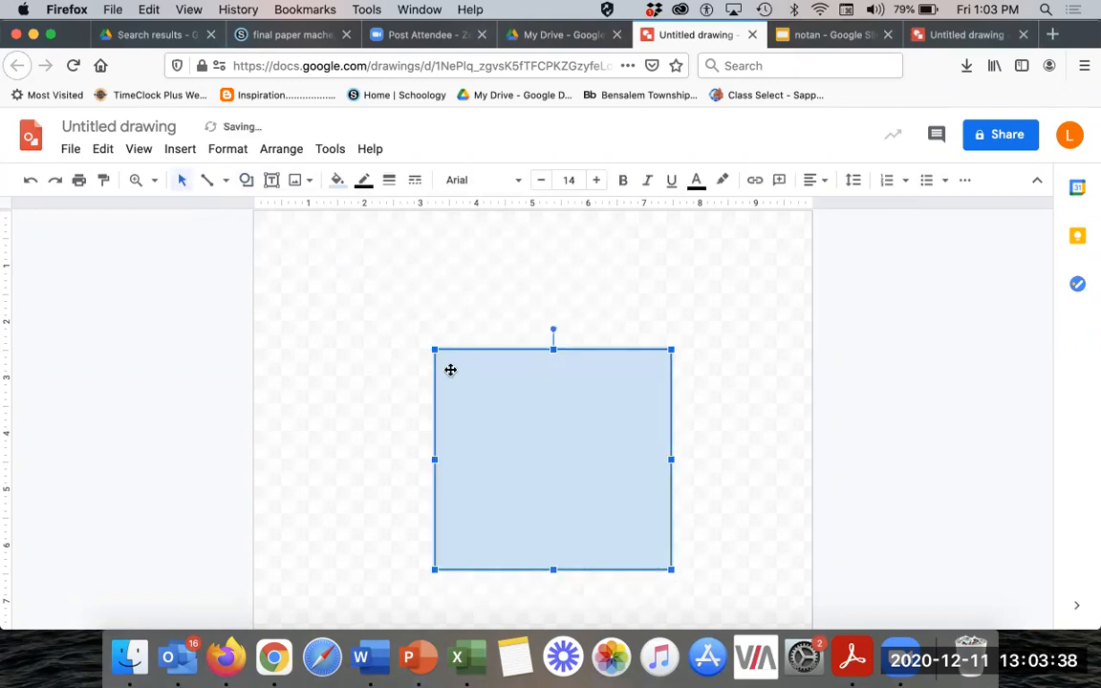
pyautogui.moveTo(525, 392); pyautogui.dragTo(518, 401)
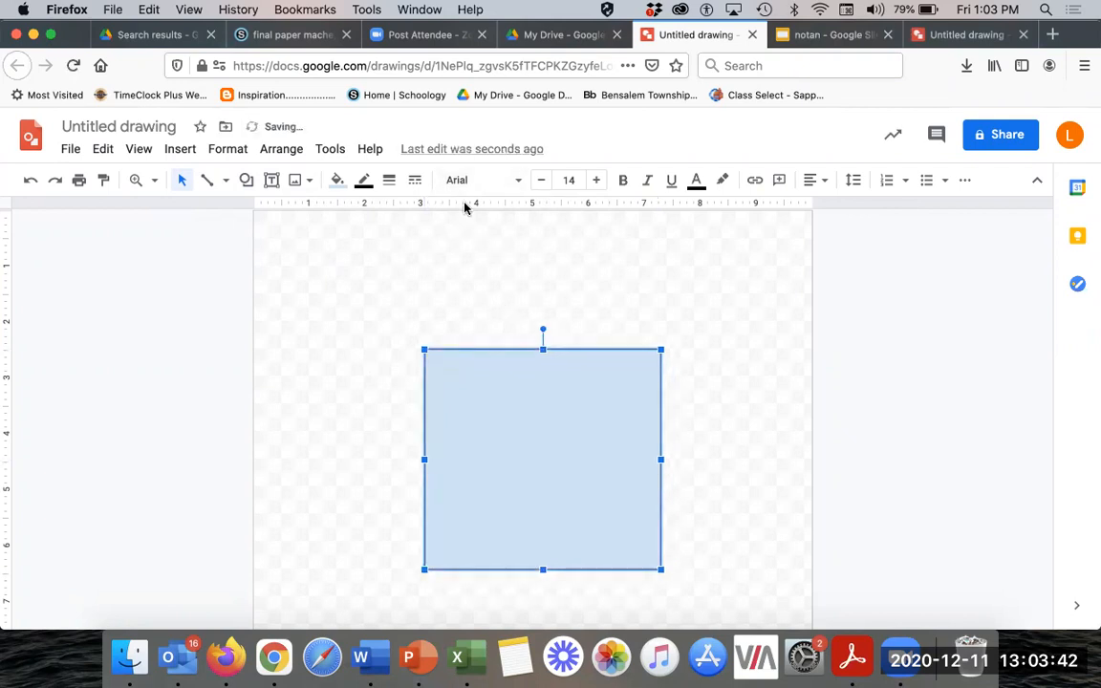
# Fill the square with solid black and make its border transparent
pyautogui.click(336, 181)
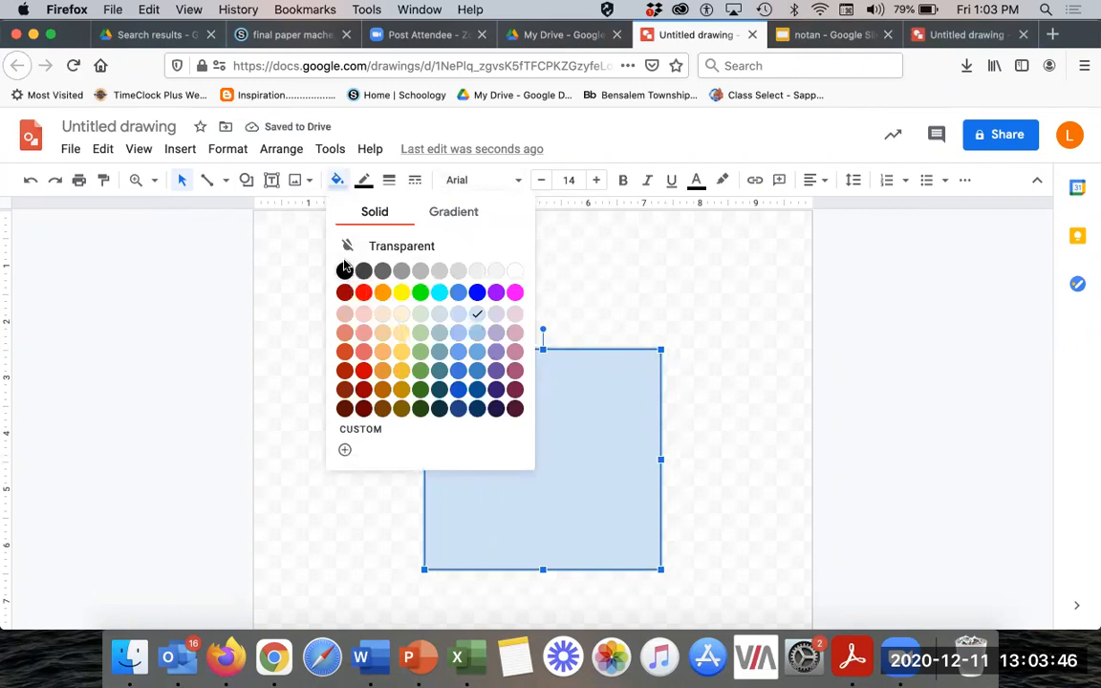
pyautogui.click(344, 270)
pyautogui.click(363, 179)
pyautogui.click(385, 219)
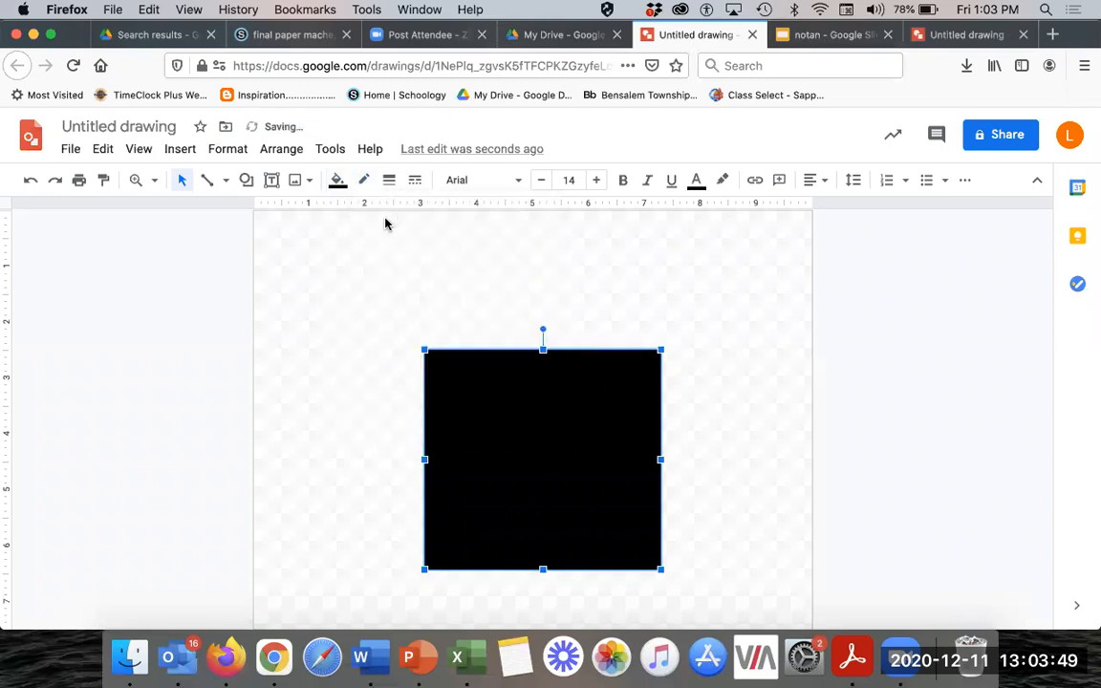
pyautogui.click(380, 288)
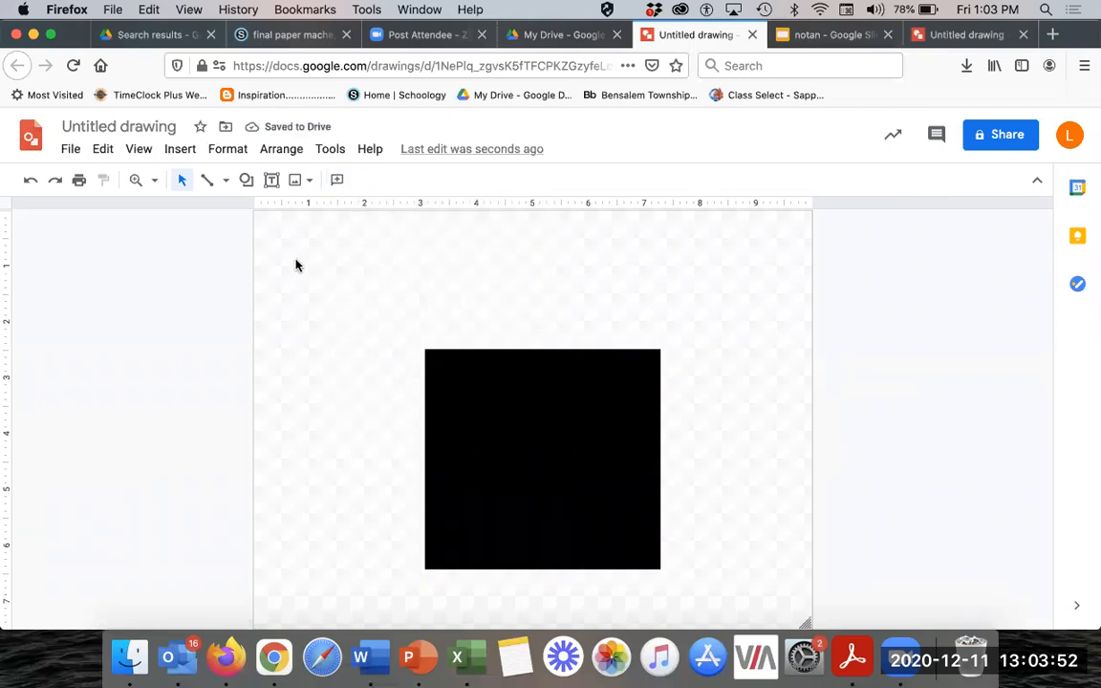
pyautogui.click(216, 187)
pyautogui.click(227, 184)
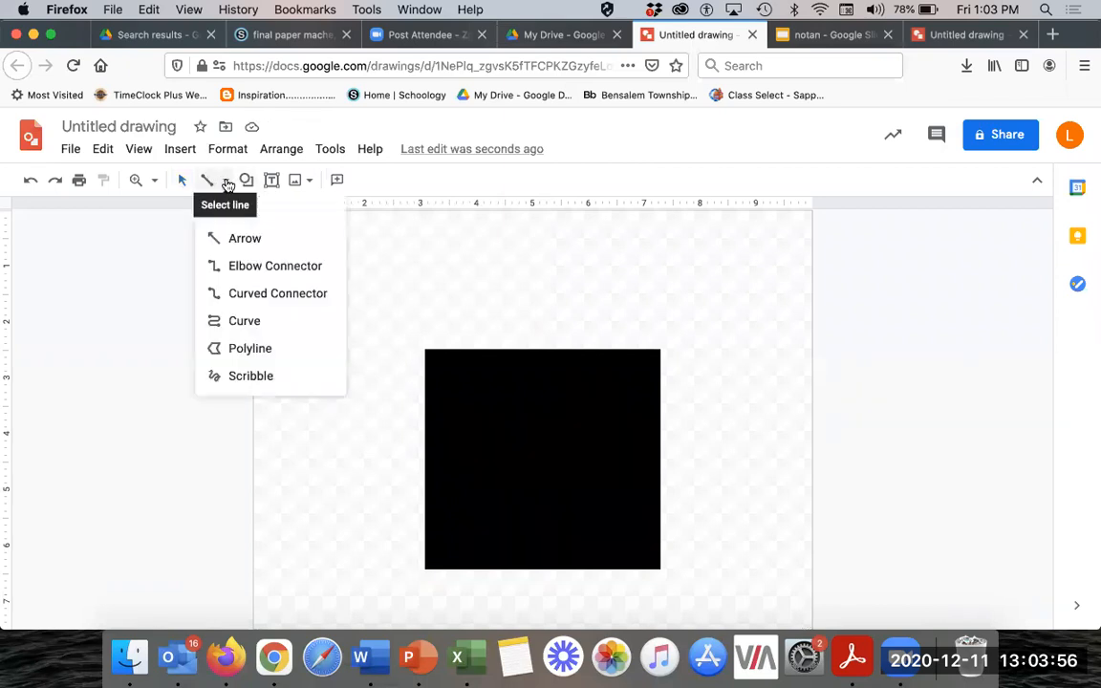
pyautogui.click(254, 348)
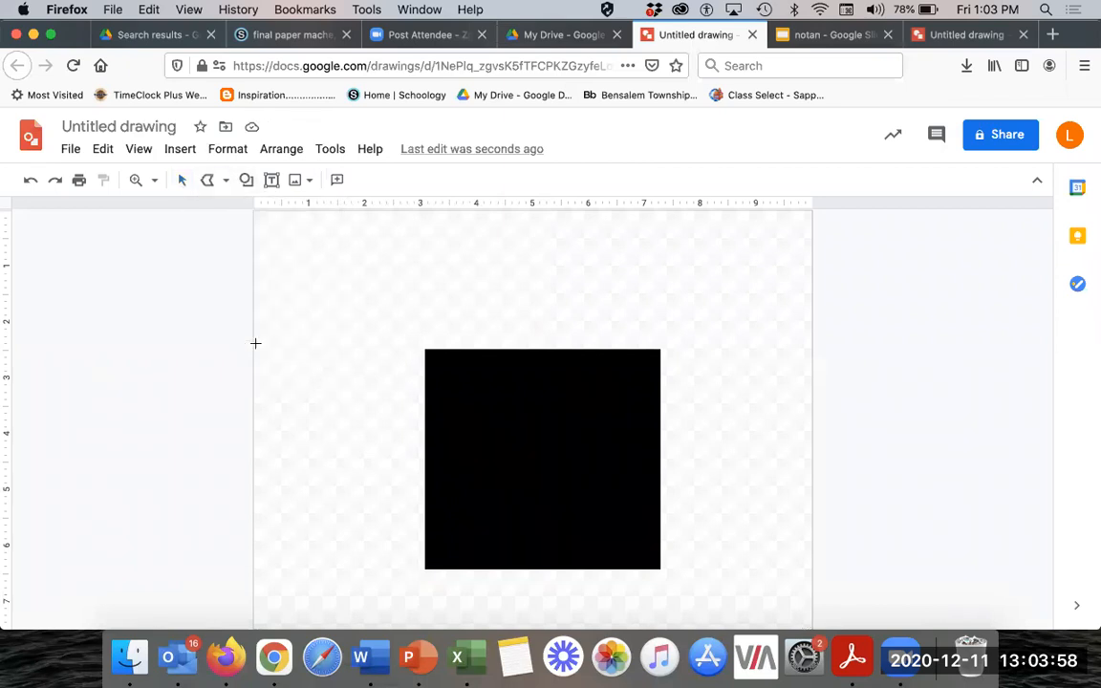
pyautogui.click(460, 350)
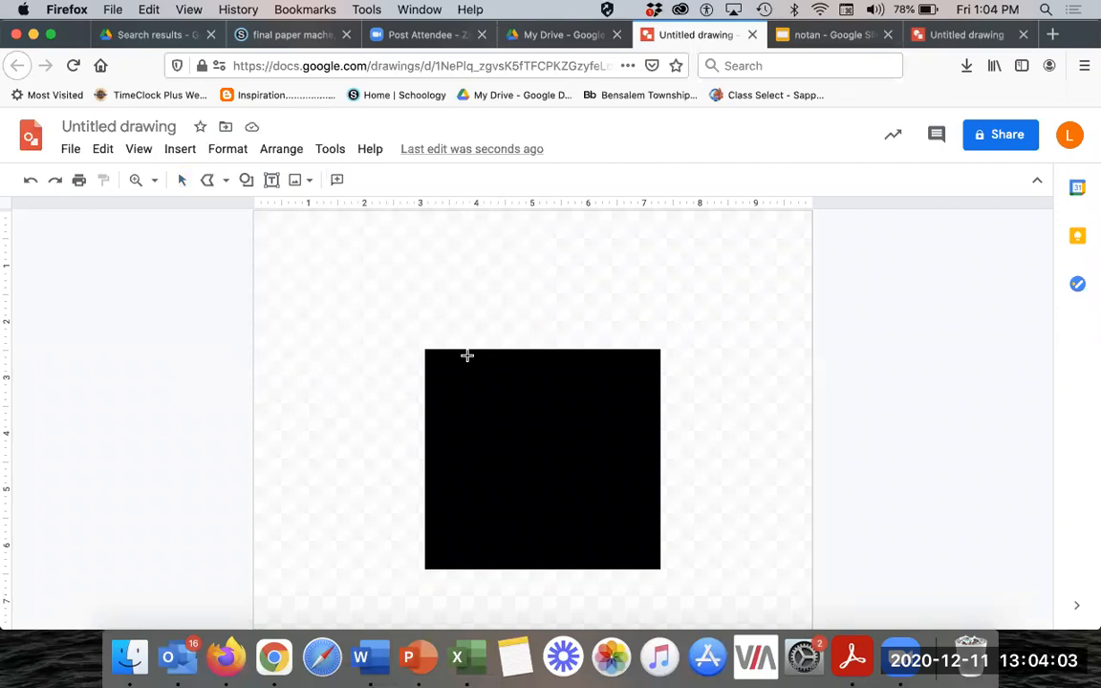
pyautogui.click(491, 435)
pyautogui.doubleClick(503, 412)
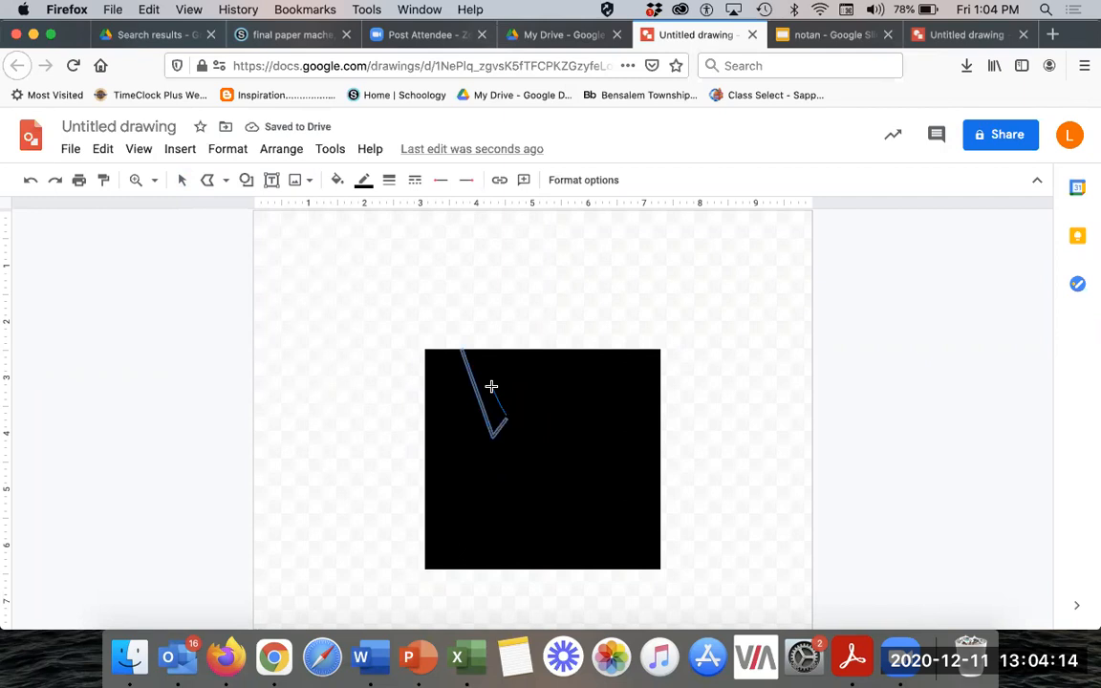
pyautogui.press('Delete')
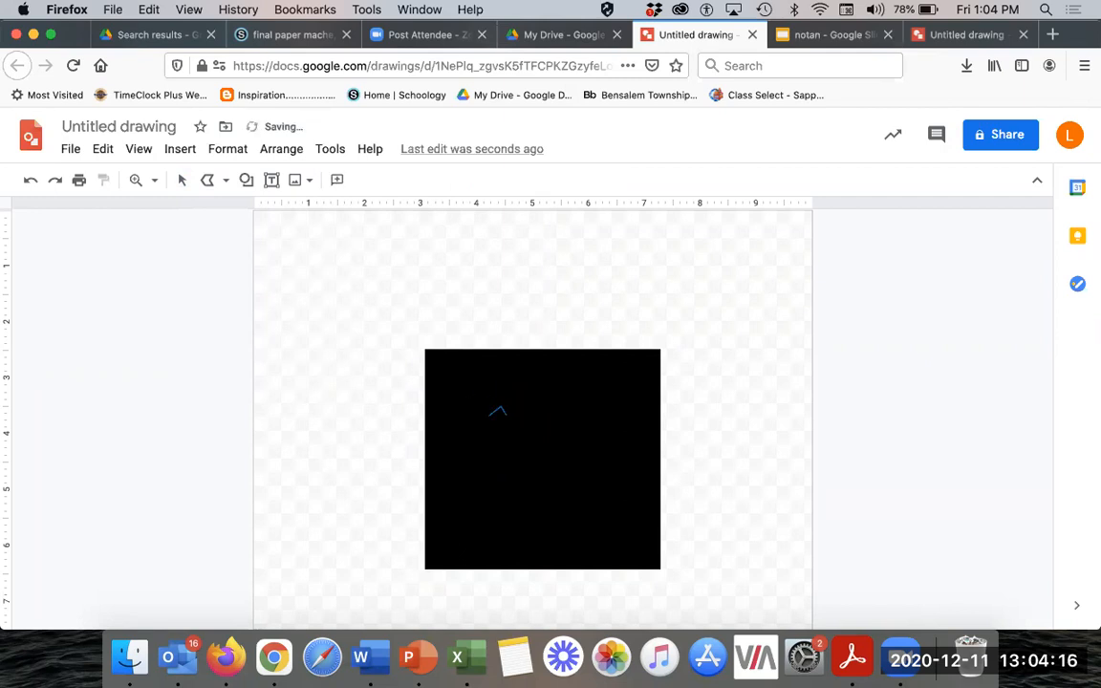
pyautogui.click(180, 179)
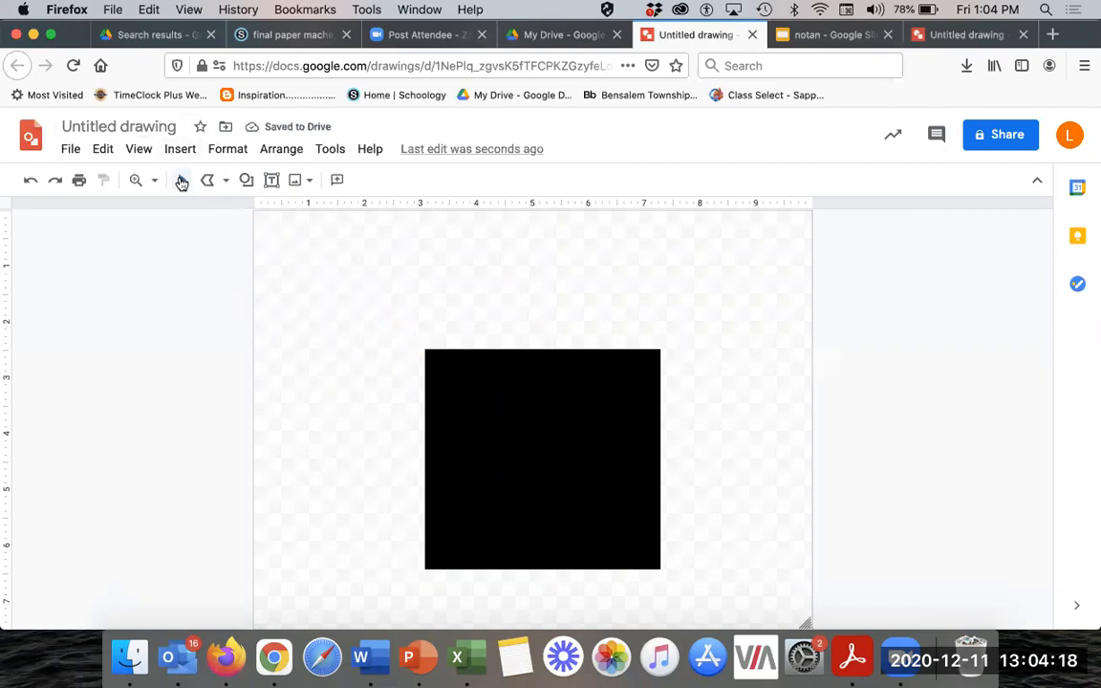
# Nudge the square slightly down and draw a closed Polyline shape about 1.7 by 1.5 inches, hanging from its top edge with three jagged lower points
pyautogui.click(207, 180)
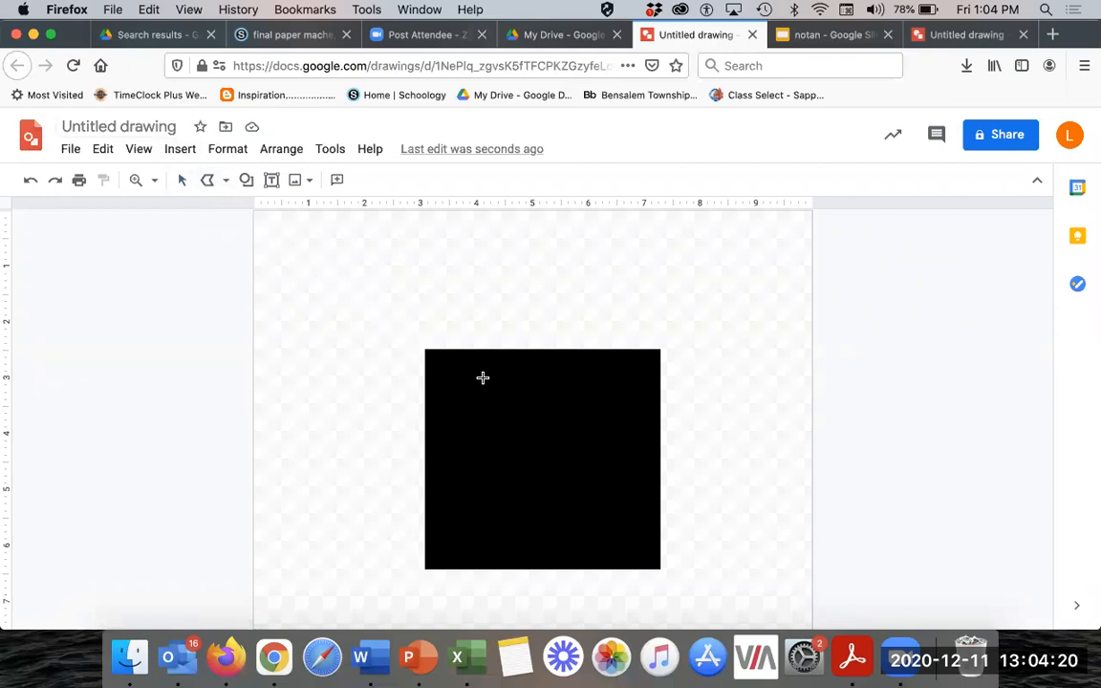
pyautogui.click(212, 187)
pyautogui.click(448, 350)
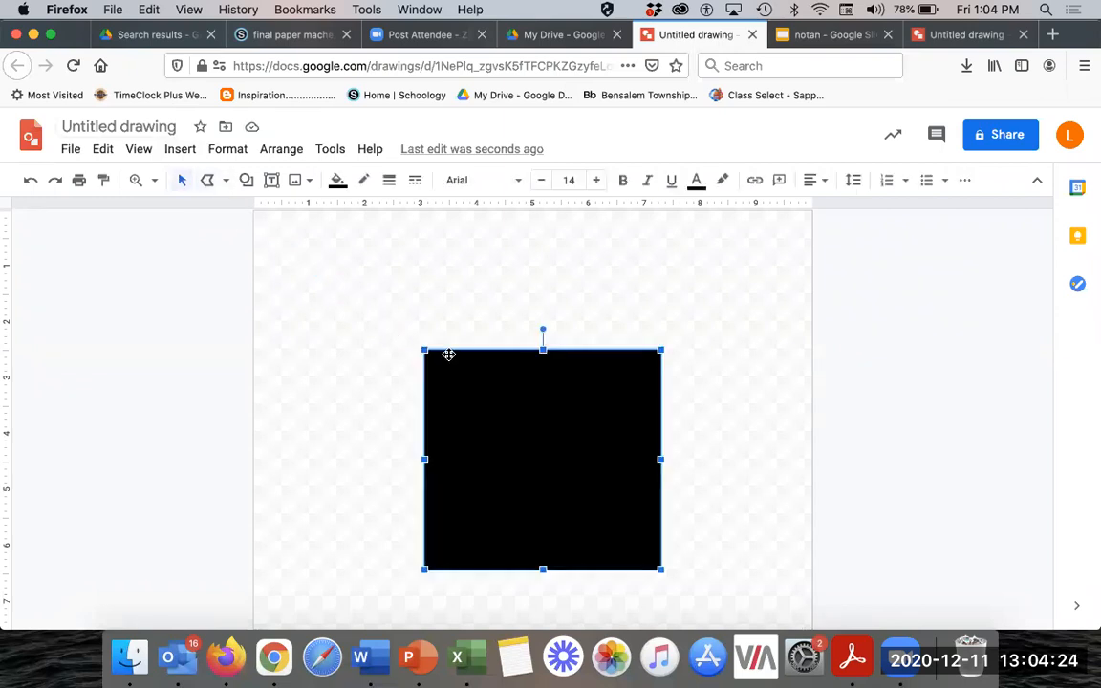
pyautogui.click(208, 180)
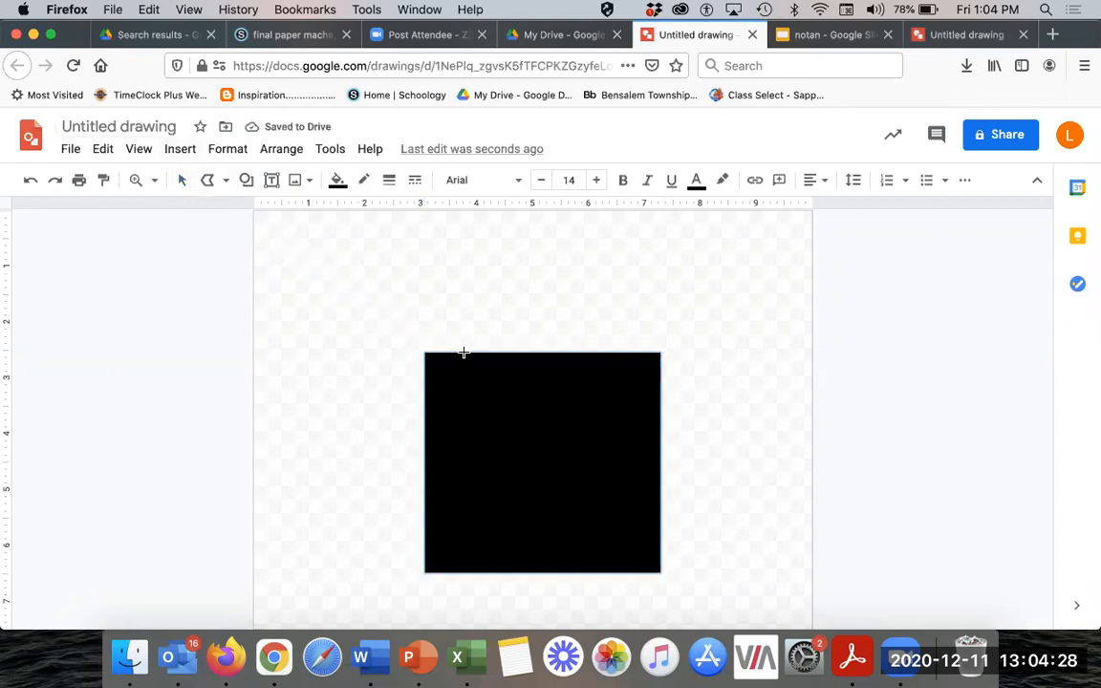
pyautogui.moveTo(465, 355); pyautogui.dragTo(489, 429)
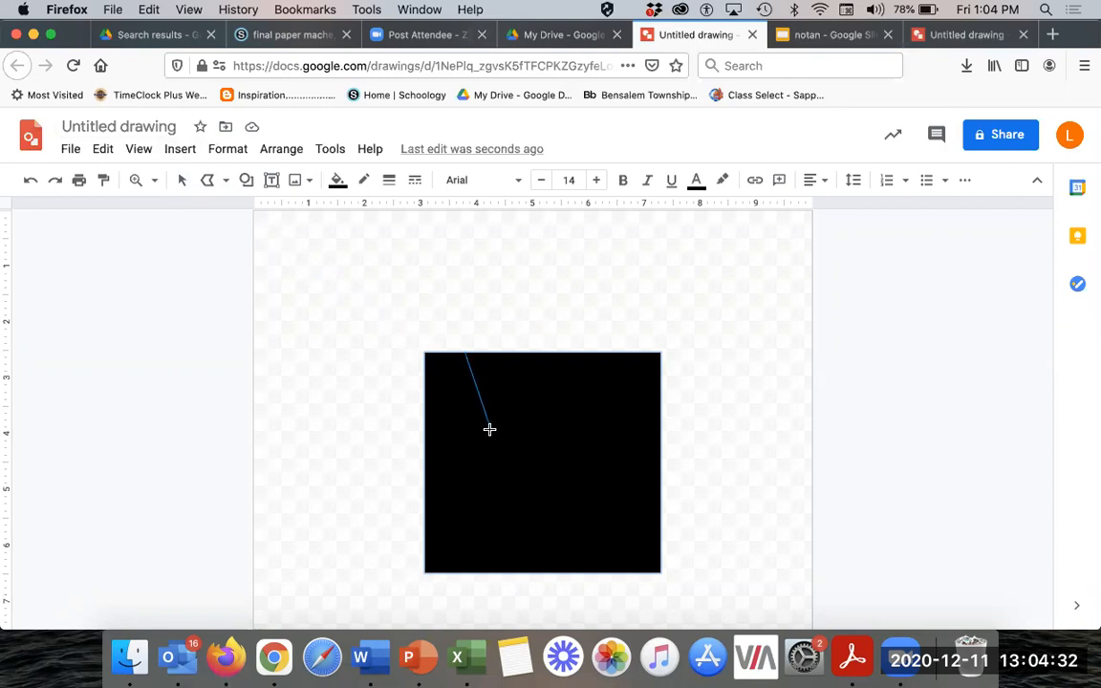
pyautogui.click(491, 430)
pyautogui.click(504, 410)
pyautogui.click(518, 434)
pyautogui.click(526, 396)
pyautogui.click(553, 434)
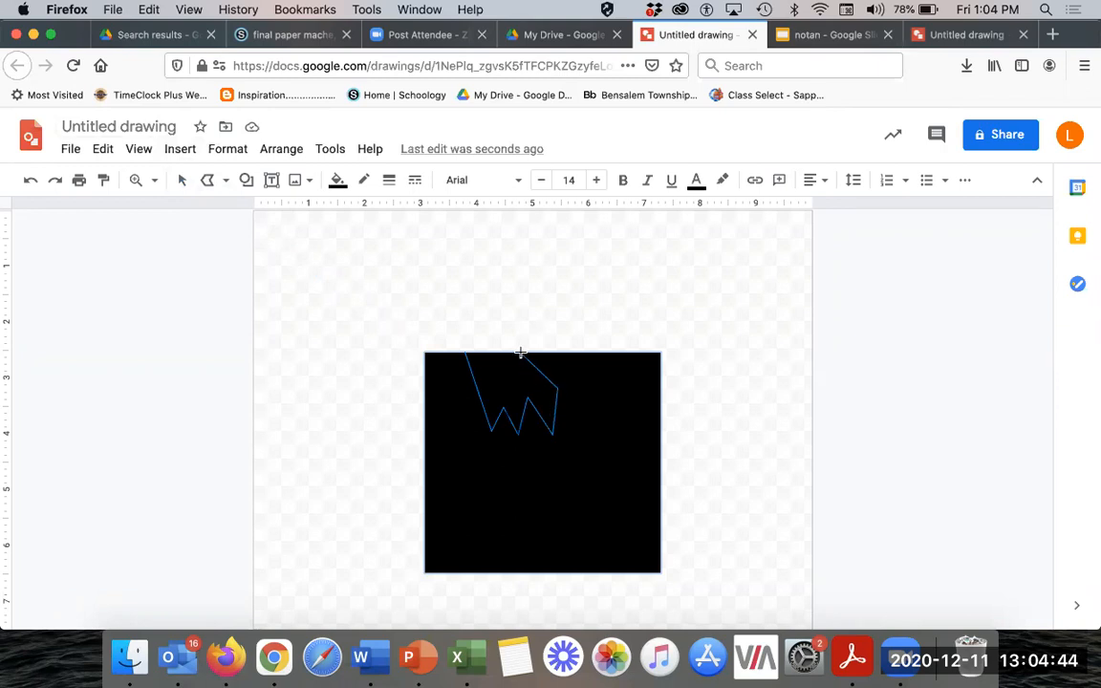
pyautogui.click(508, 353)
pyautogui.click(468, 353)
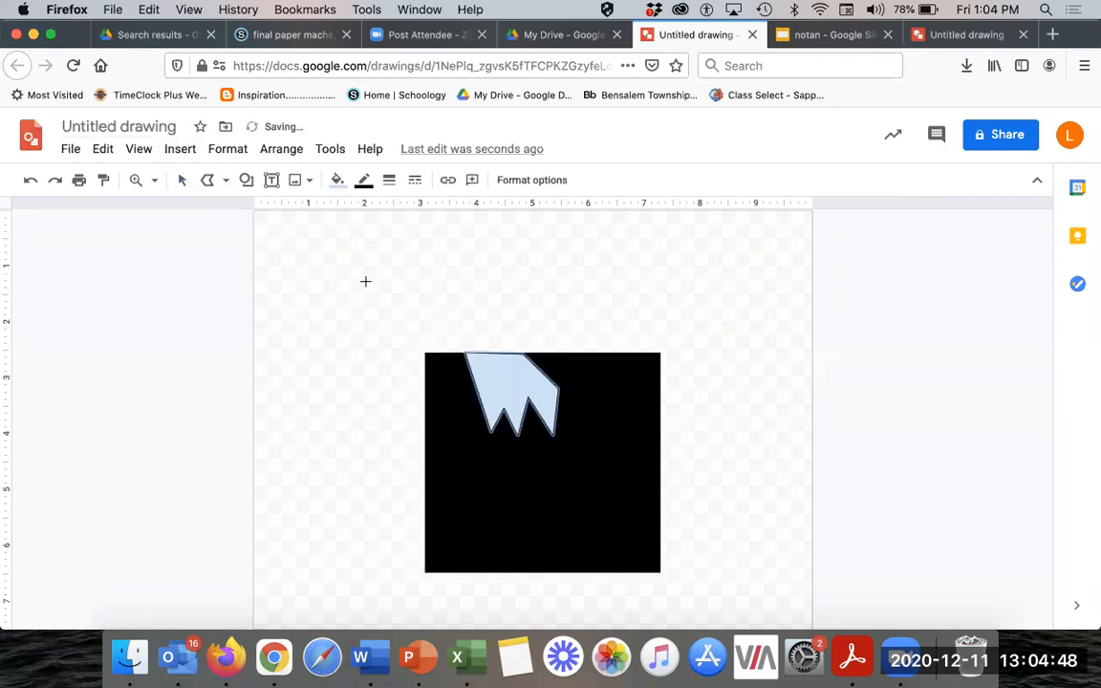
# Fill the jagged polyline shape with white and make its border transparent
pyautogui.click(337, 182)
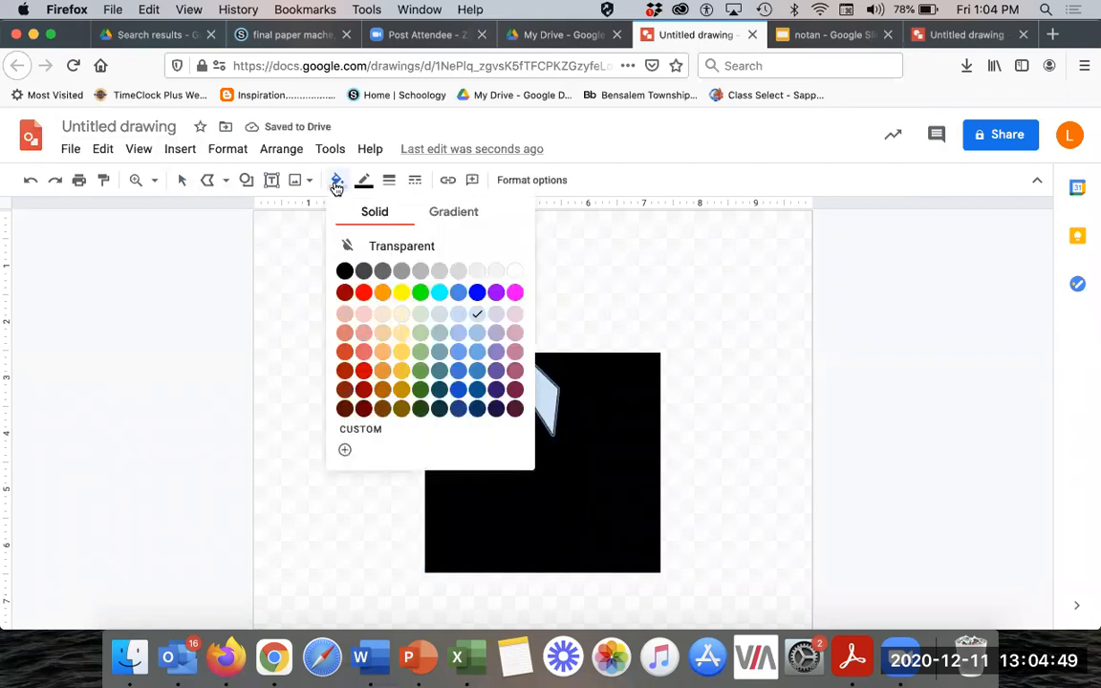
pyautogui.click(517, 271)
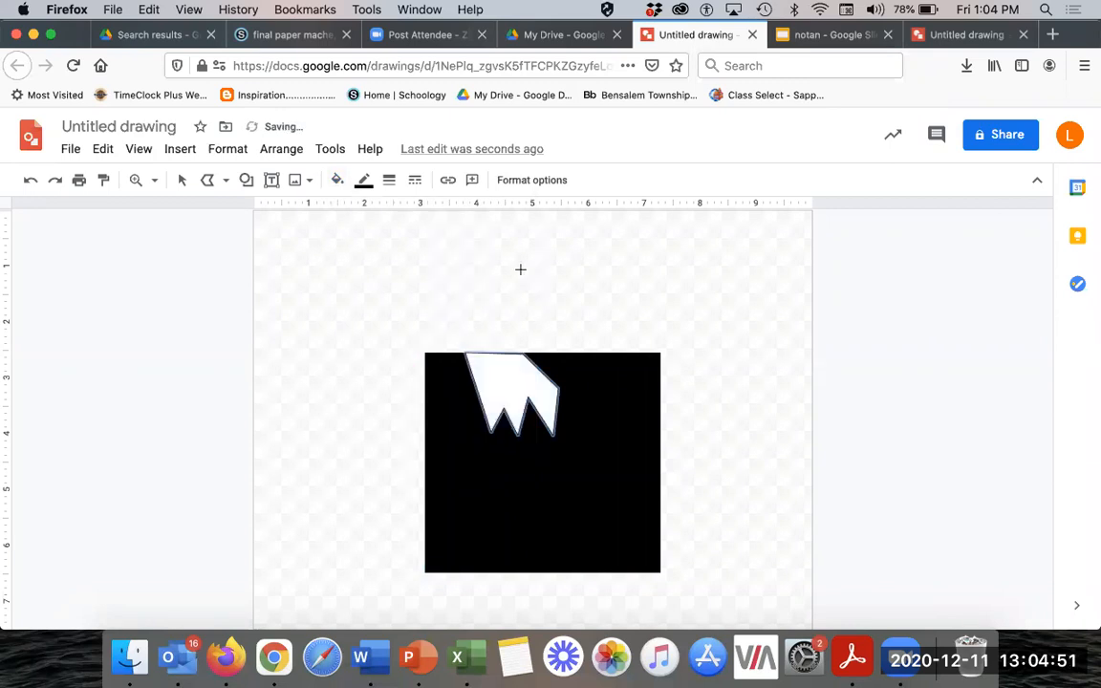
pyautogui.click(363, 180)
pyautogui.click(378, 210)
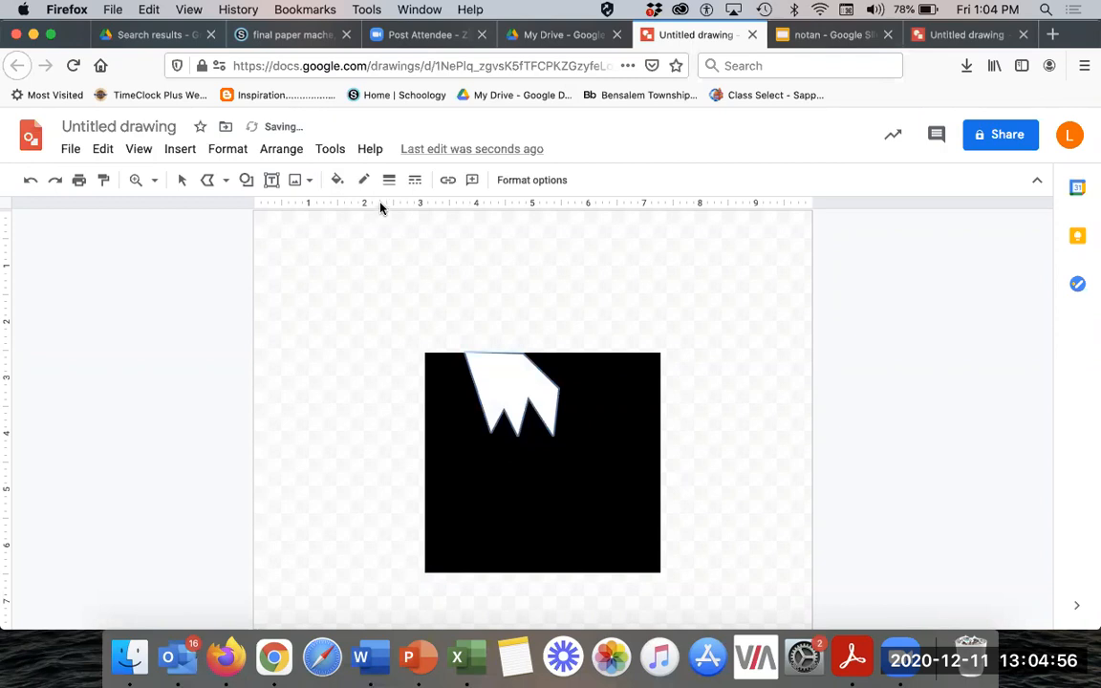
# Duplicate the white jagged shape and place the copy directly above the original, outside the square's top edge
pyautogui.click(179, 182)
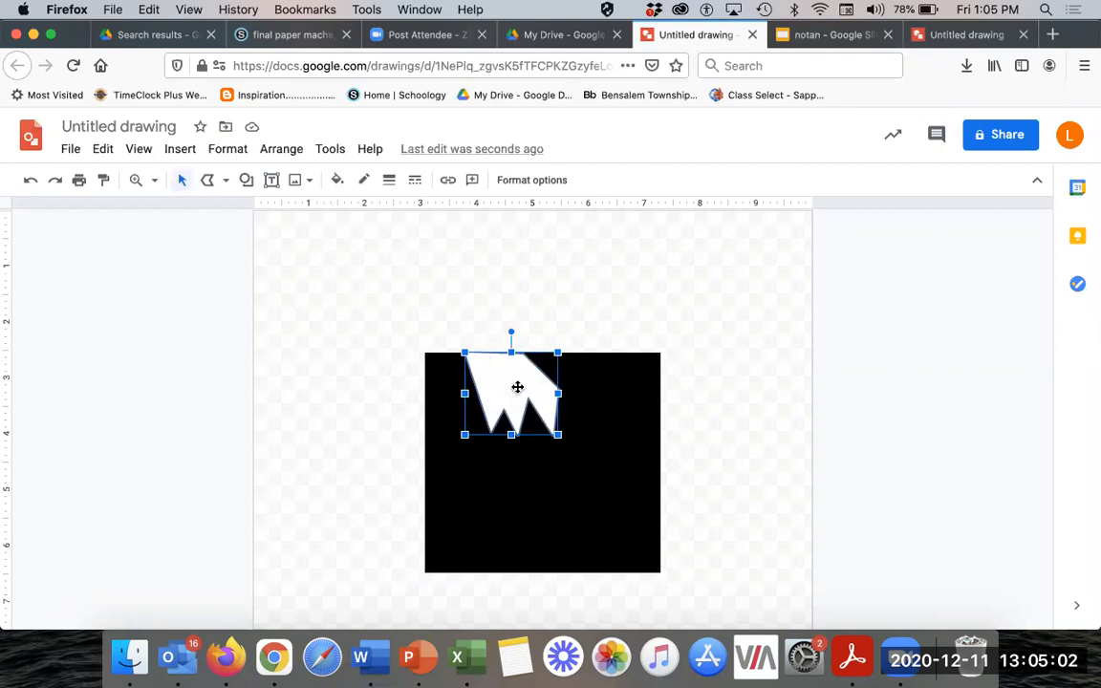
pyautogui.press('super+c')
pyautogui.press('super+v')
pyautogui.moveTo(527, 392); pyautogui.dragTo(517, 304)
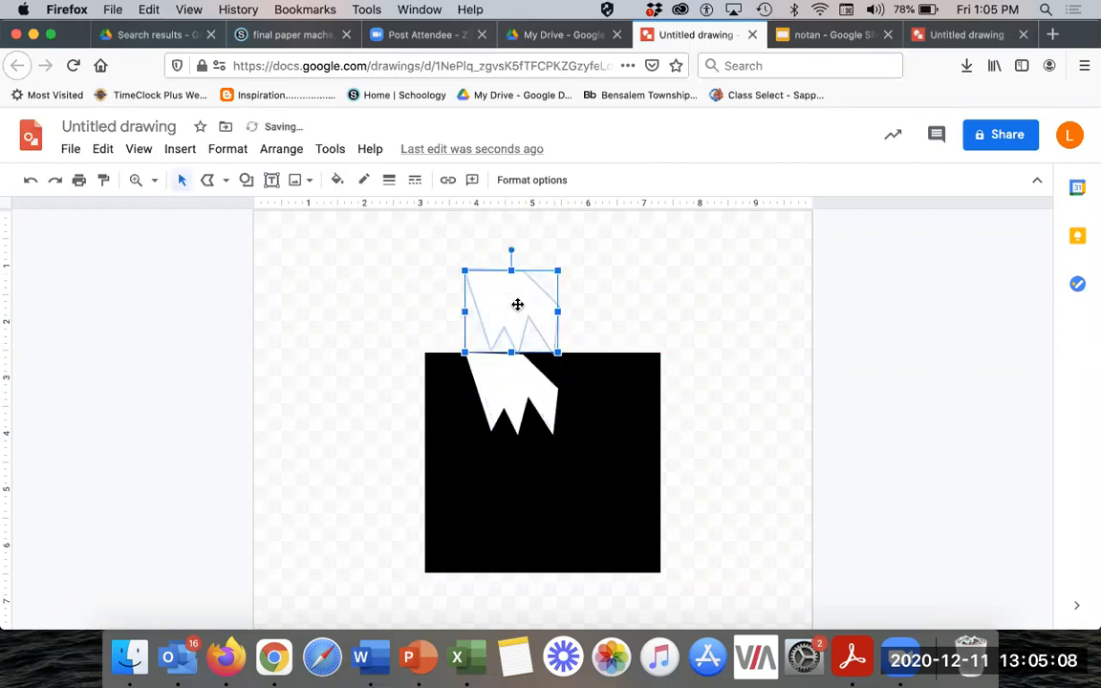
# Fill the copied jagged shape above the square with solid black
pyautogui.click(340, 181)
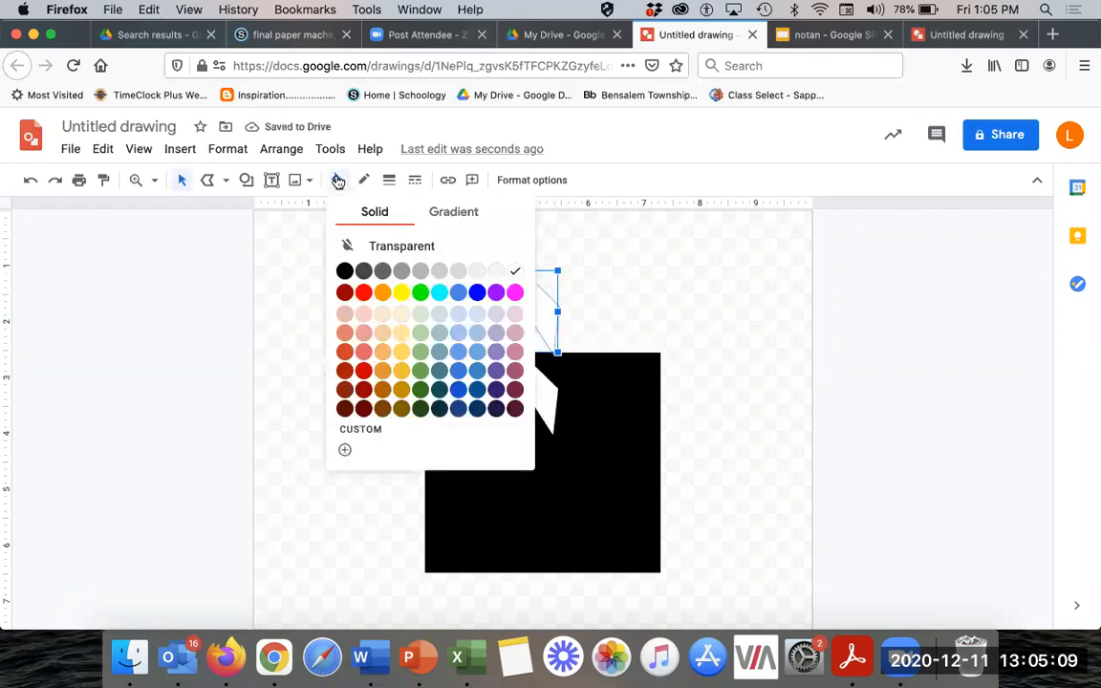
pyautogui.click(341, 260)
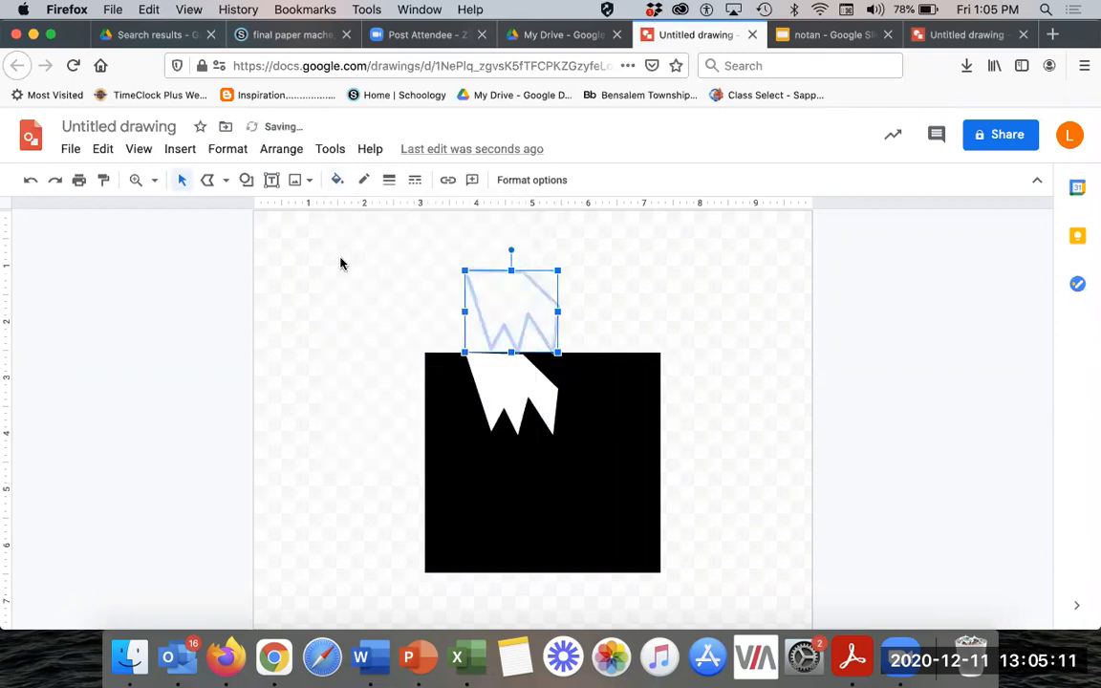
pyautogui.click(337, 180)
pyautogui.click(345, 272)
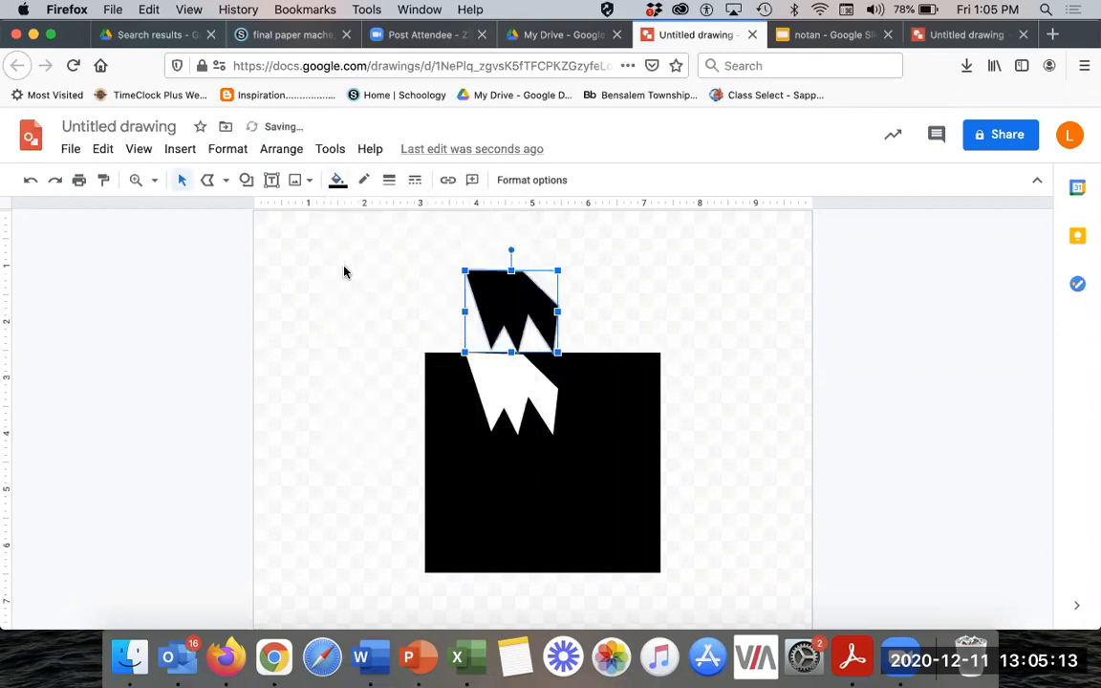
pyautogui.click(337, 180)
pyautogui.click(374, 217)
# Flip the black copy vertically so its jagged points face up, and nudge it slightly down onto the square
pyautogui.click(281, 149)
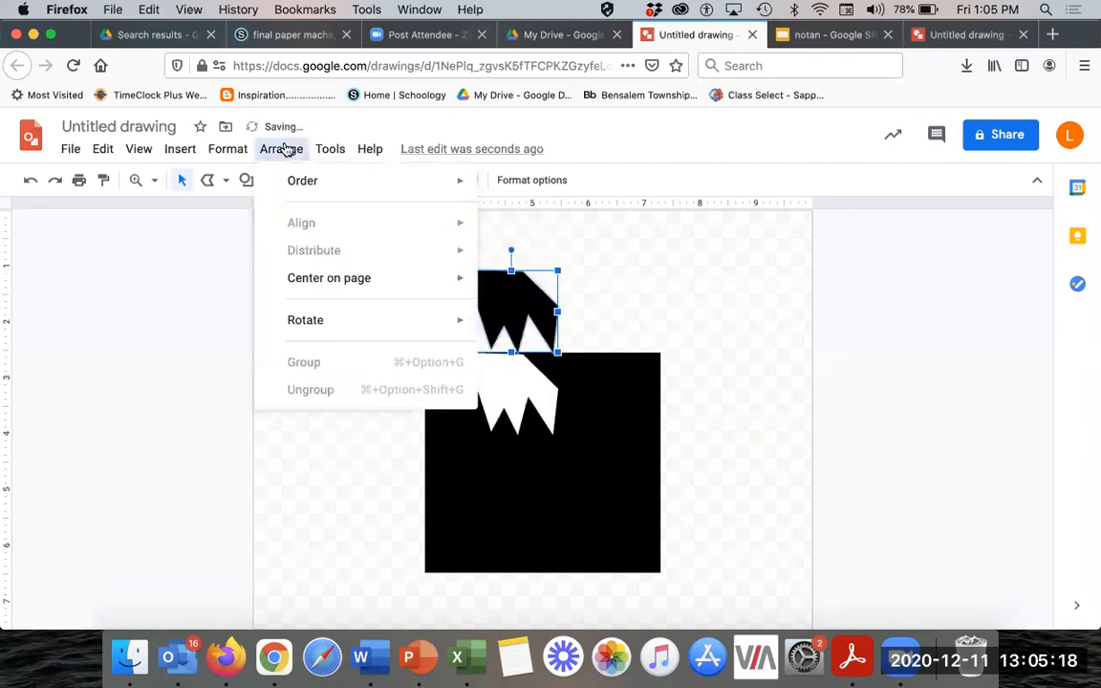
pyautogui.moveTo(335, 320)
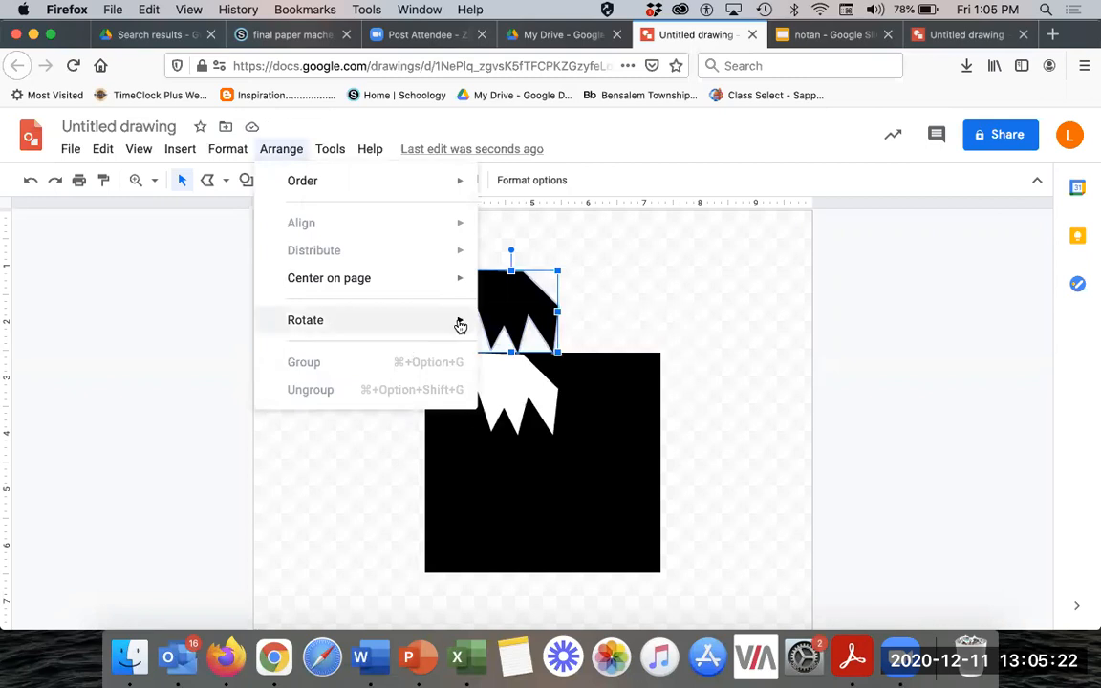
pyautogui.moveTo(460, 326)
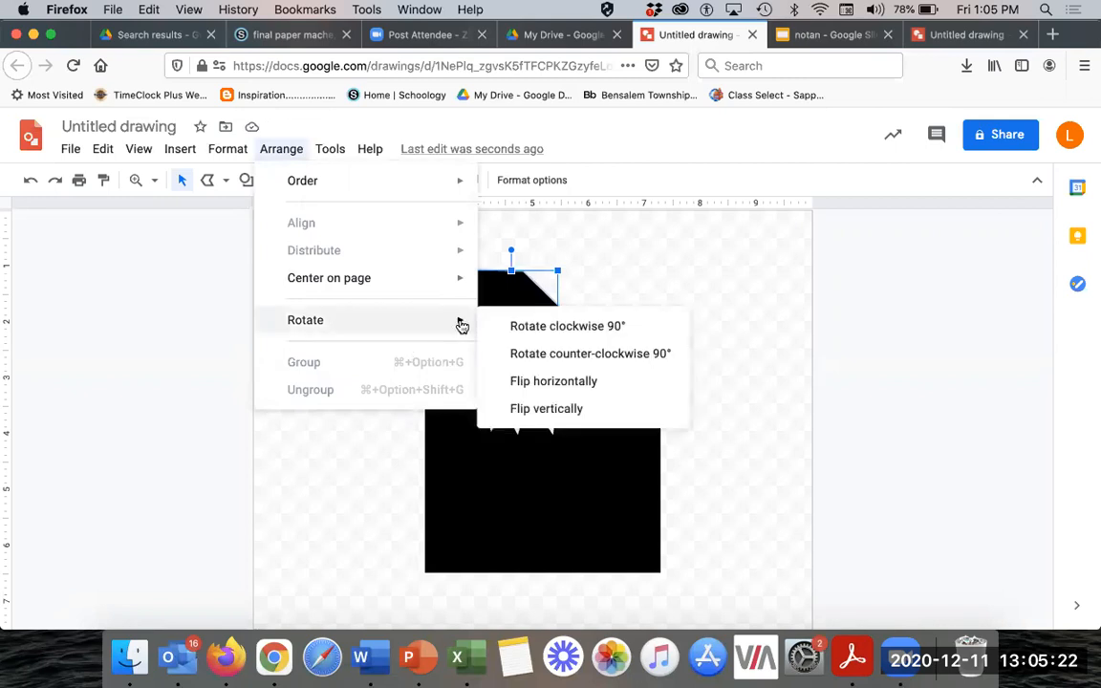
pyautogui.click(541, 409)
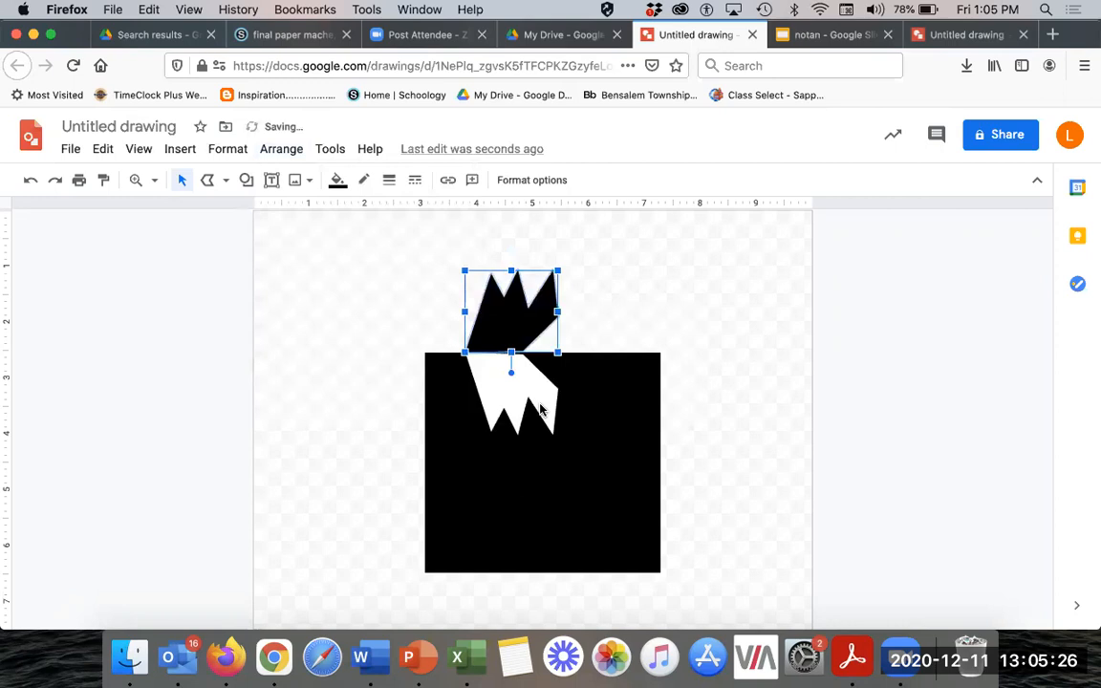
pyautogui.moveTo(521, 330); pyautogui.dragTo(523, 332)
pyautogui.click(592, 324)
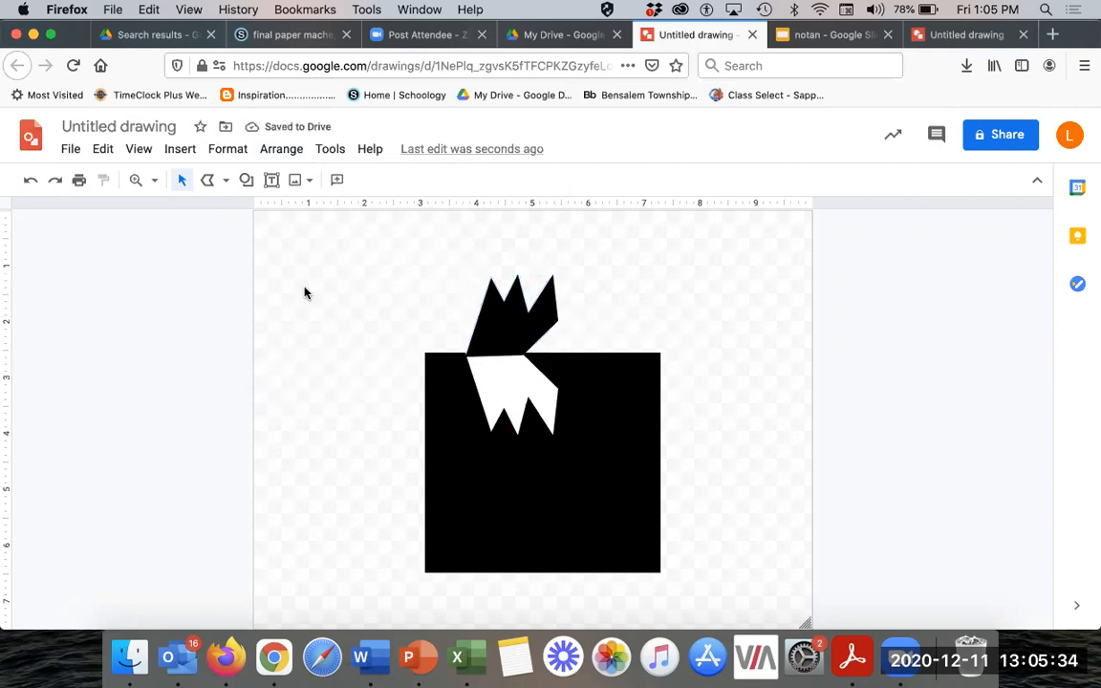
# Move the flipped black shape slightly up so its base sits on the square's top edge
pyautogui.click(225, 184)
pyautogui.click(264, 349)
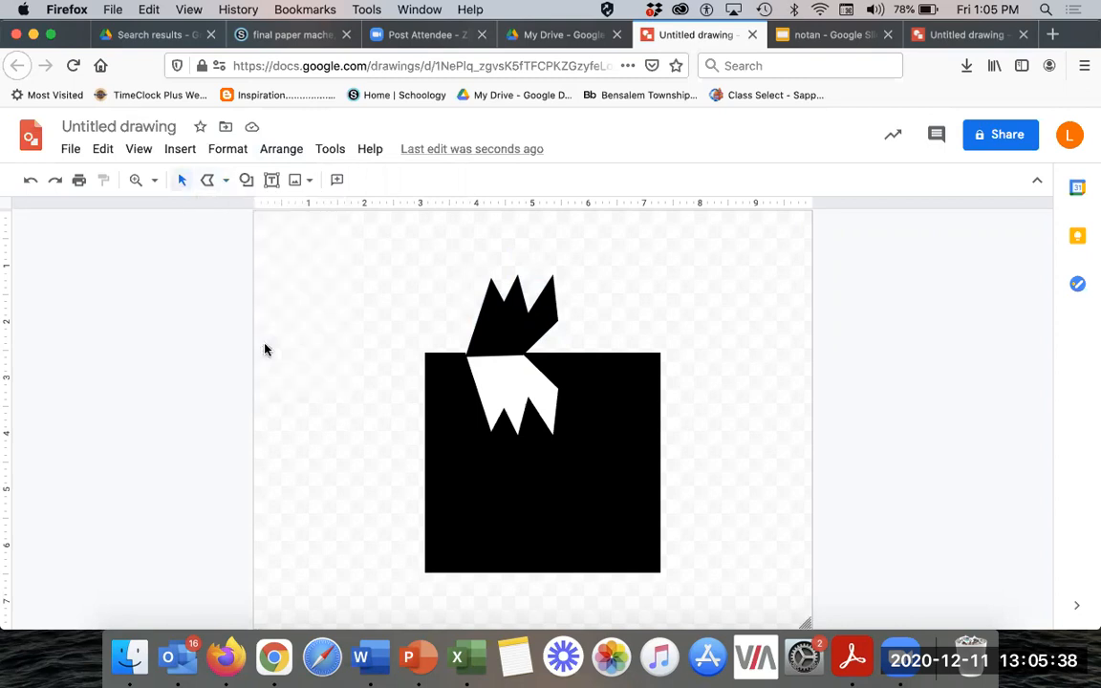
pyautogui.moveTo(480, 353); pyautogui.dragTo(478, 346)
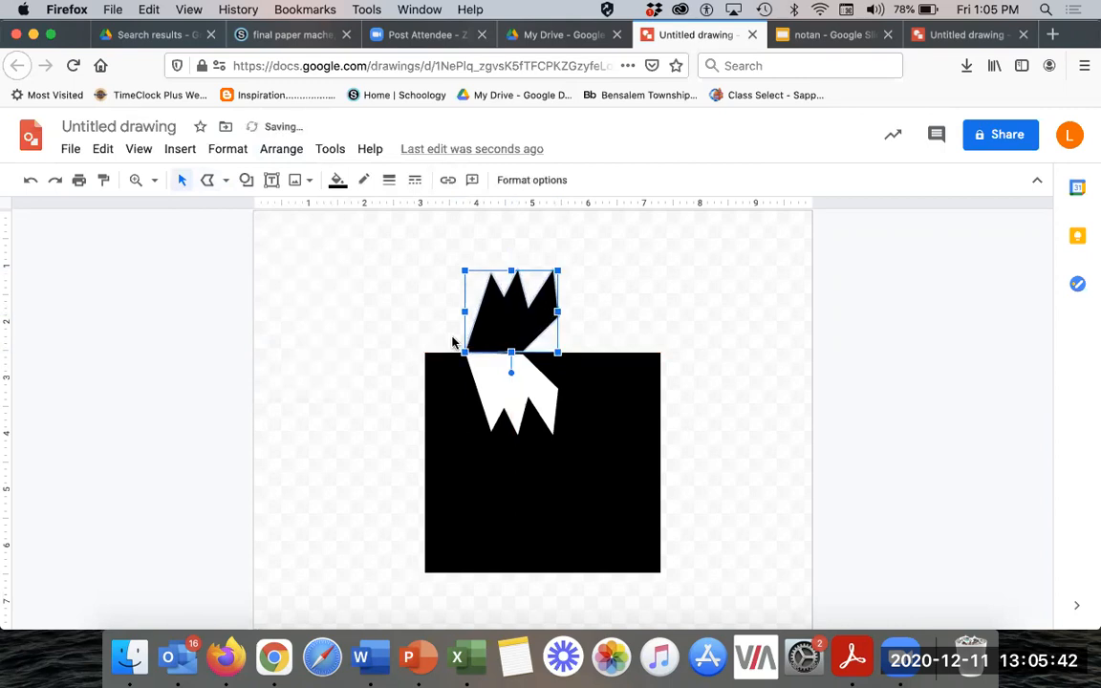
pyautogui.click(454, 344)
# Draw a smaller closed Polyline shape about 1 by 0.8 inches with three upper points inside the base of the black jagged shape
pyautogui.click(208, 180)
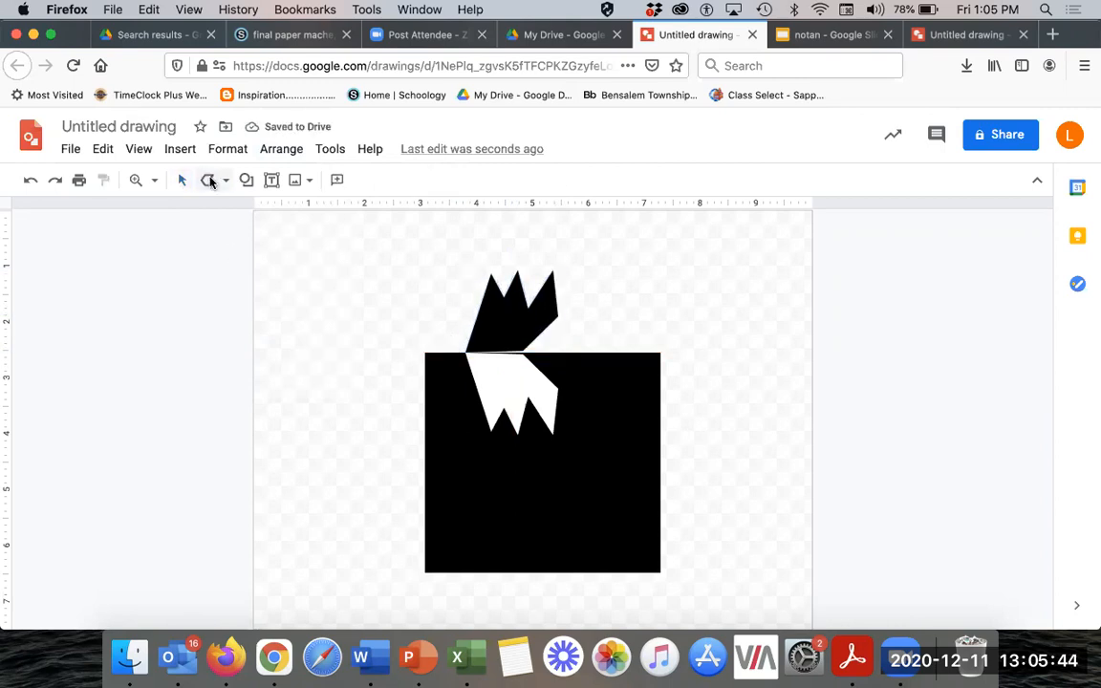
pyautogui.click(214, 183)
pyautogui.click(230, 181)
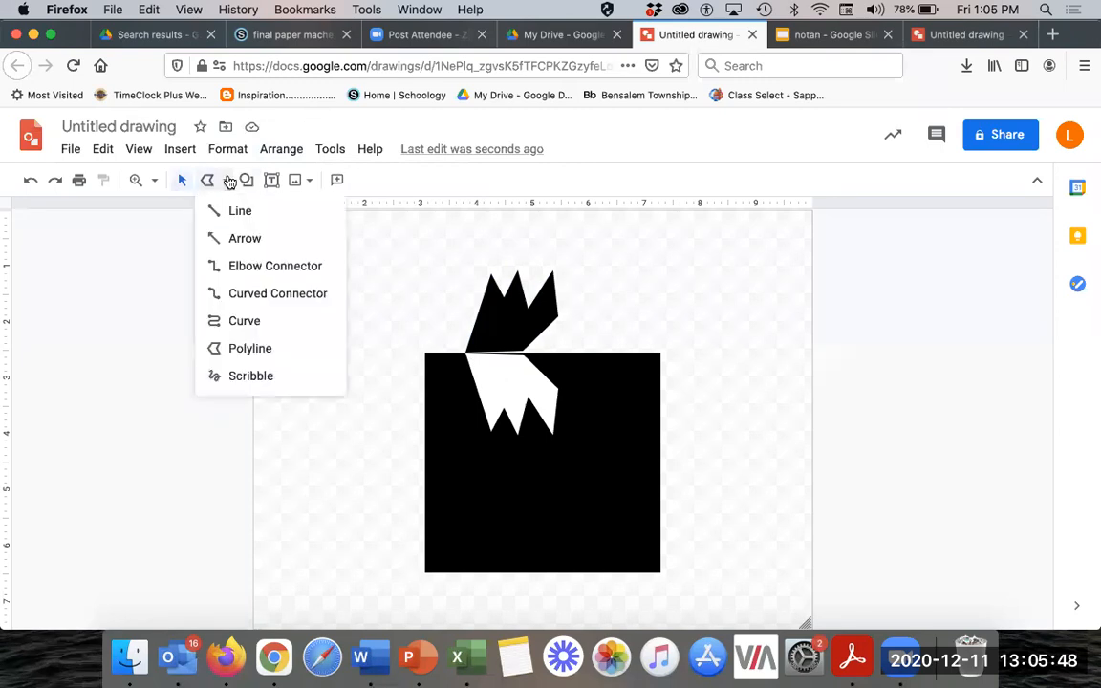
pyautogui.click(262, 350)
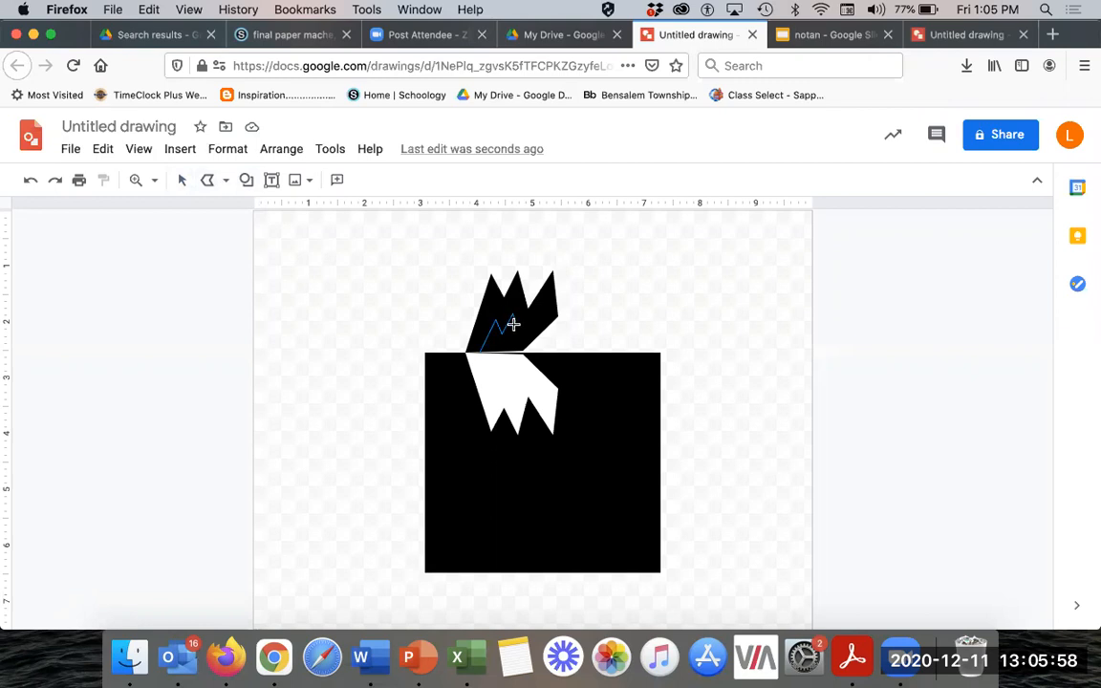
pyautogui.click(516, 329)
pyautogui.click(534, 308)
pyautogui.click(481, 351)
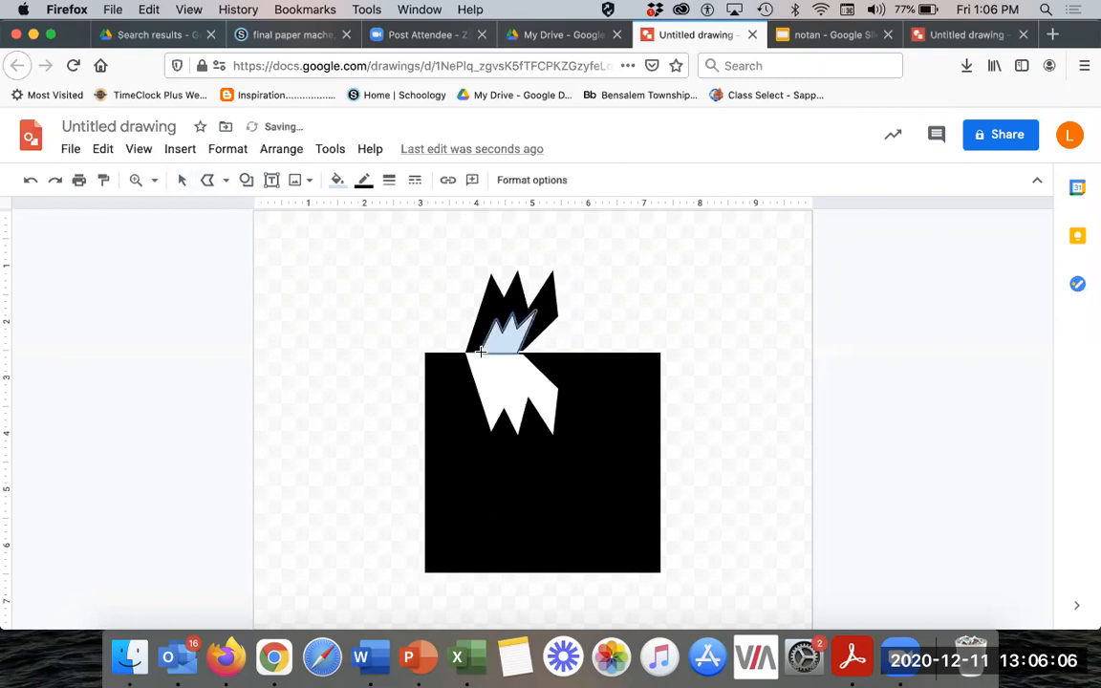
# Fill the small inner polyline shape with white and make its border transparent
pyautogui.click(336, 180)
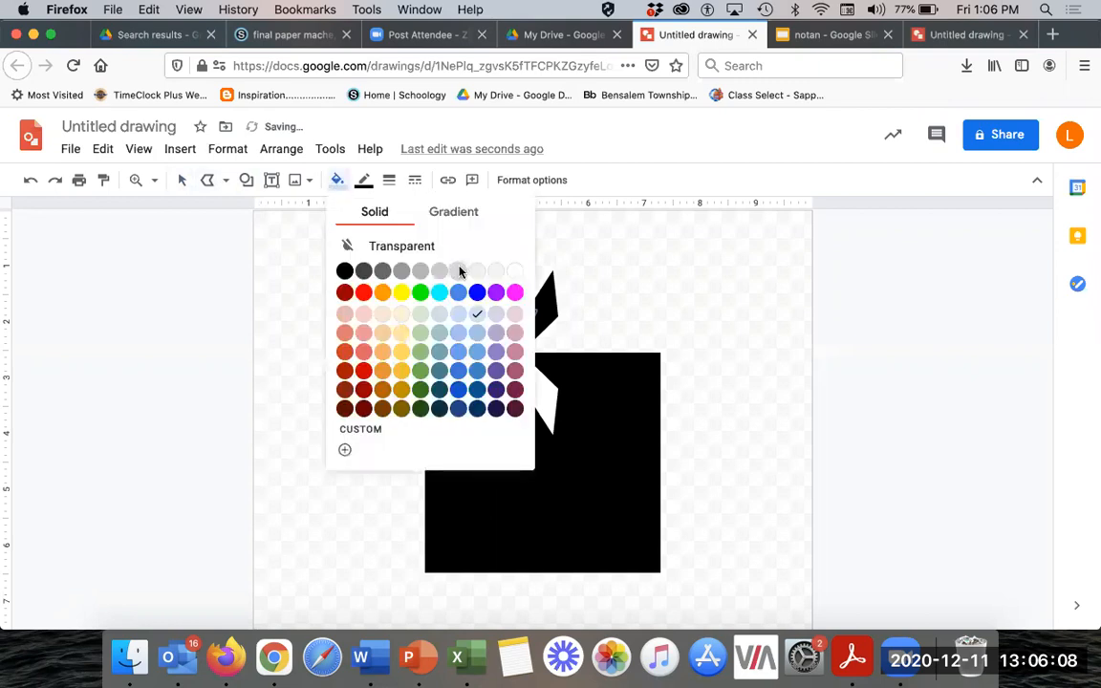
pyautogui.click(517, 274)
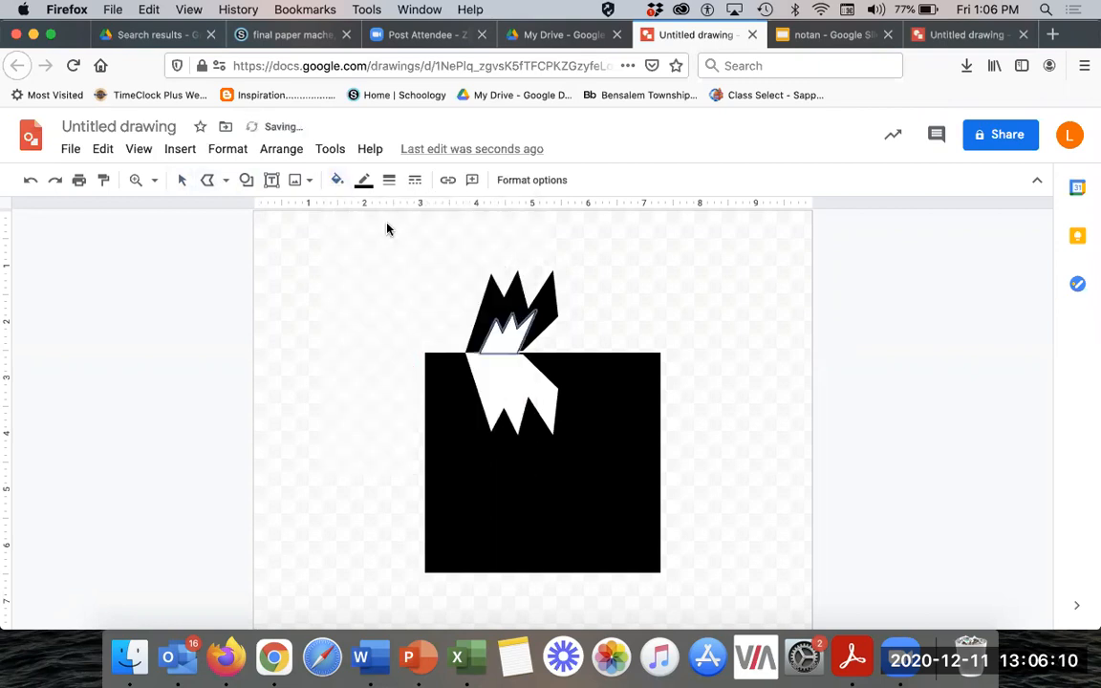
pyautogui.click(362, 181)
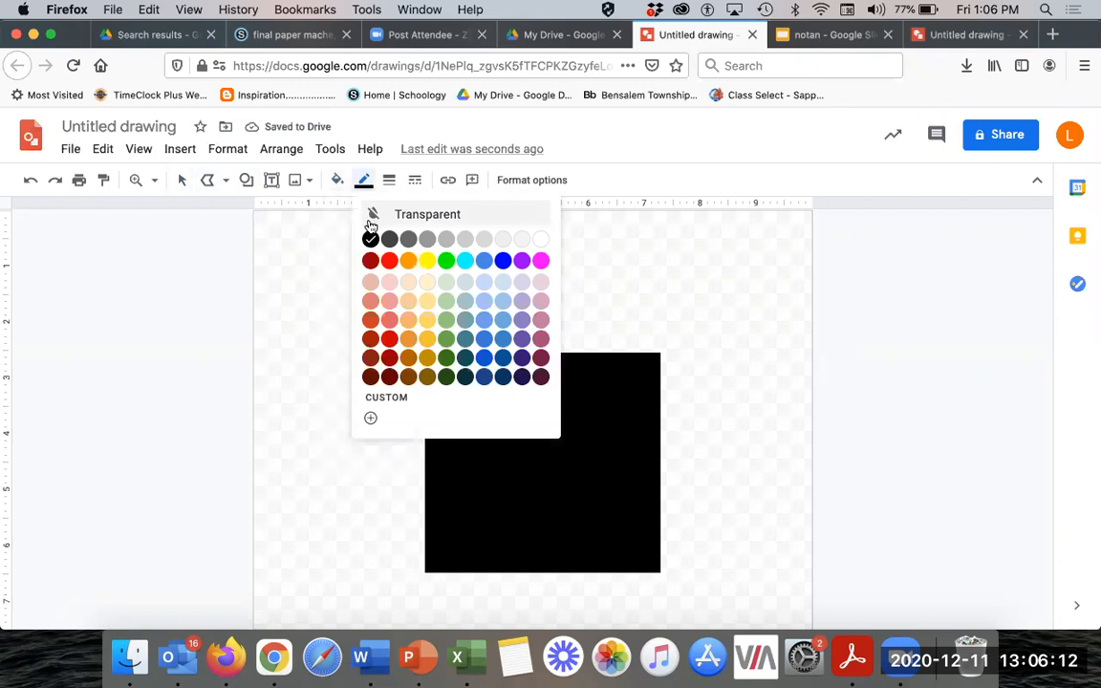
pyautogui.click(373, 216)
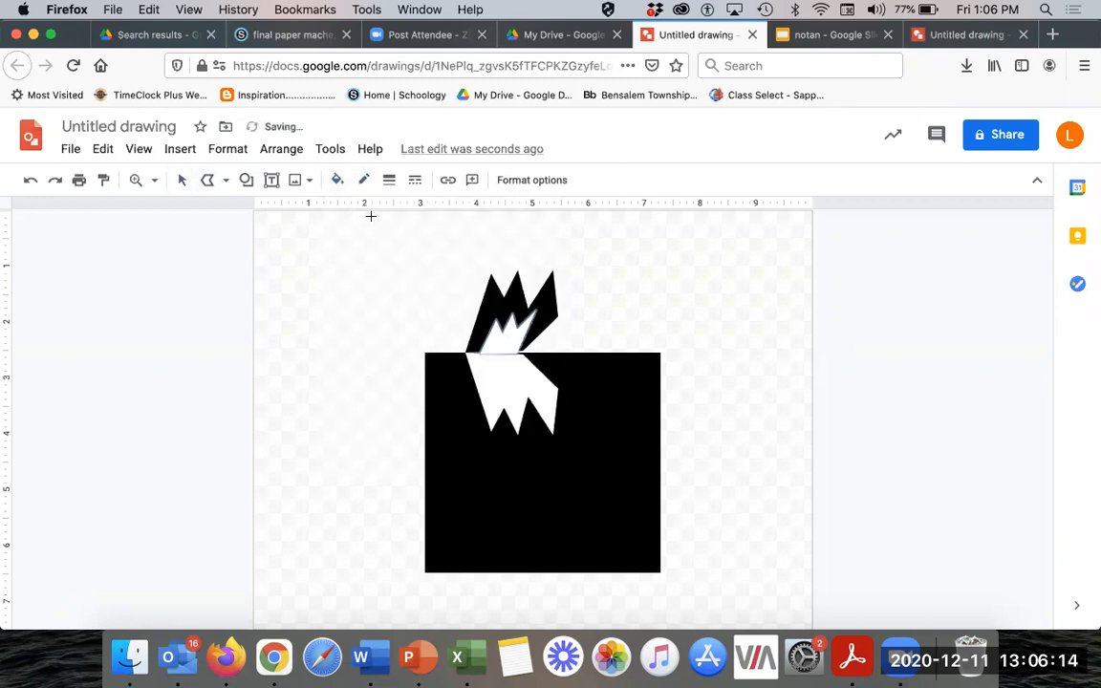
# Duplicate the small white shape and move the copy down over the square's top edge
pyautogui.click(181, 180)
pyautogui.press('super+c')
pyautogui.press('super+v')
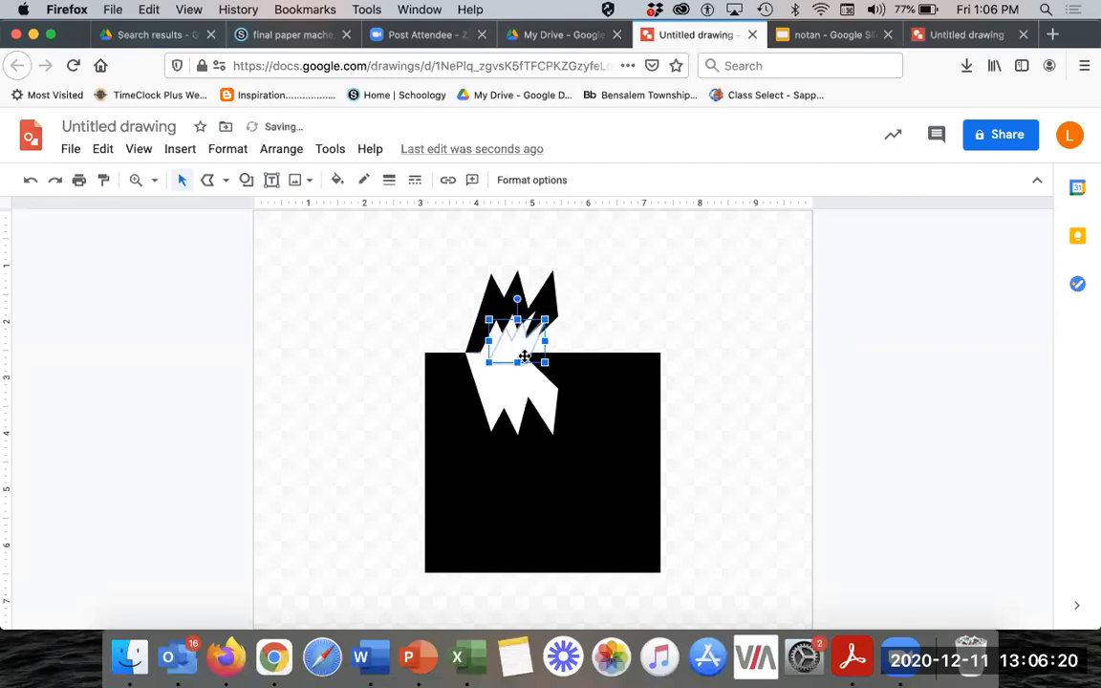
pyautogui.moveTo(523, 356); pyautogui.dragTo(511, 372)
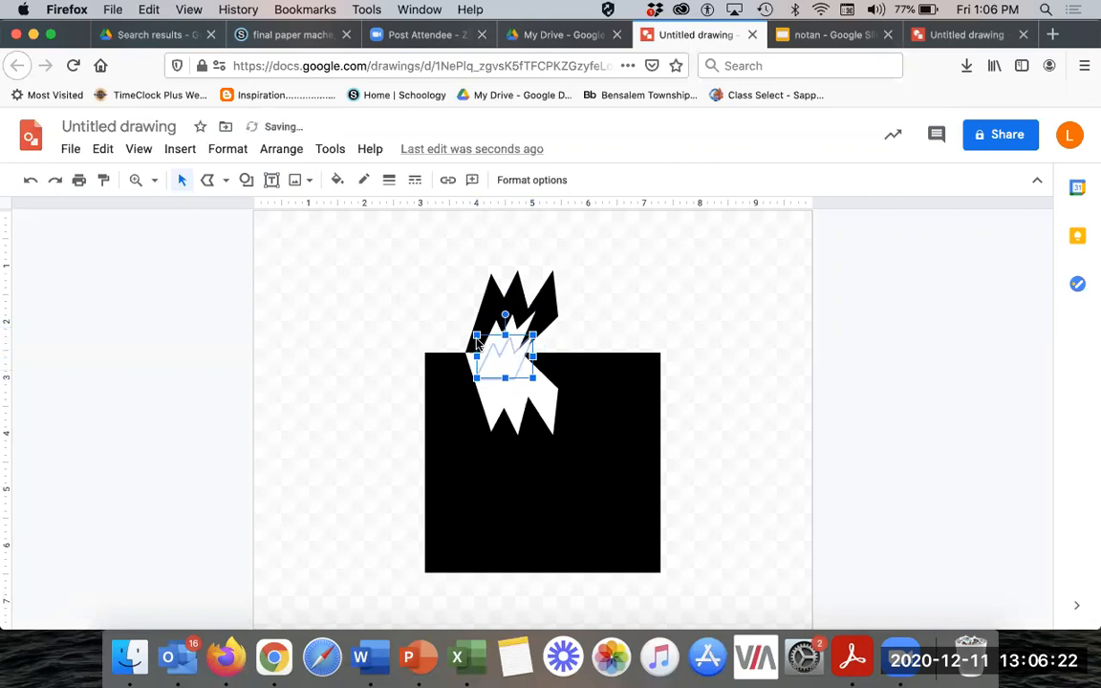
# Fill the small copied shape with black and set its border to transparent
pyautogui.click(338, 180)
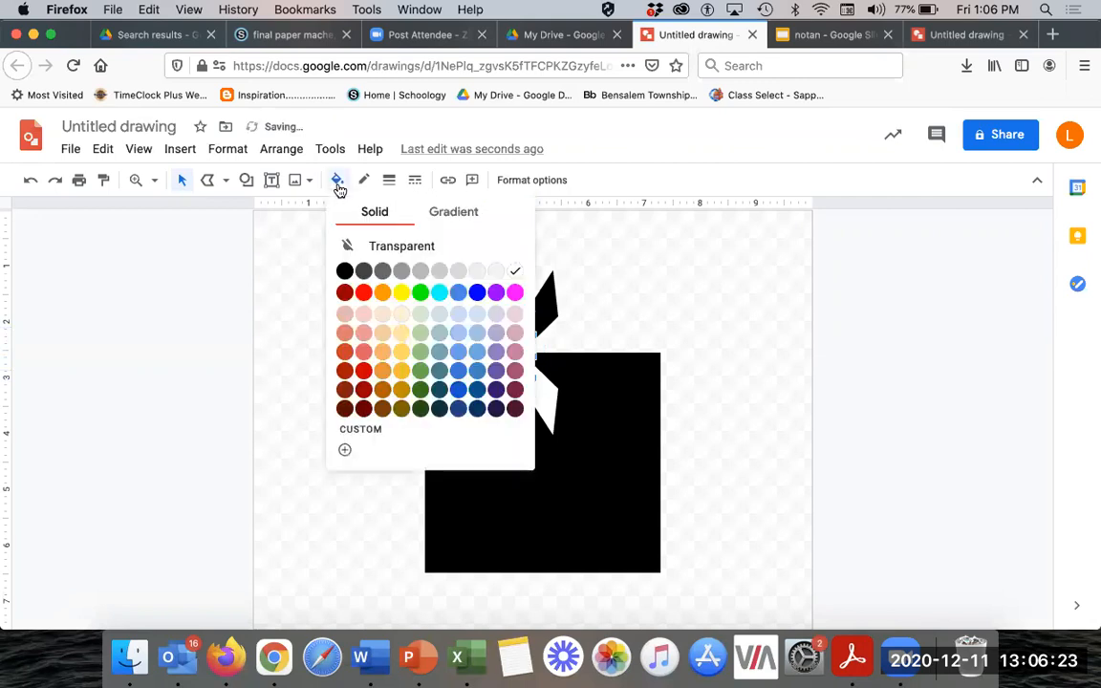
pyautogui.click(345, 271)
pyautogui.click(362, 180)
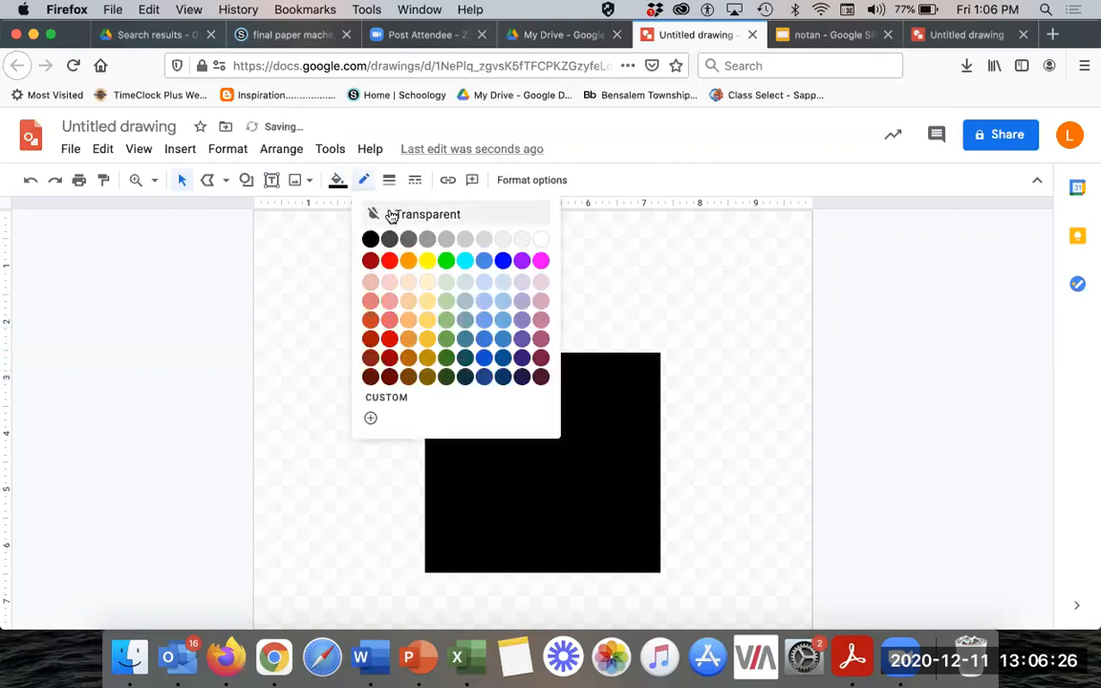
pyautogui.click(388, 214)
# Flip the small black copy vertically and place it inside the white jagged shape, mirroring the small white shape across the square's top edge
pyautogui.click(281, 149)
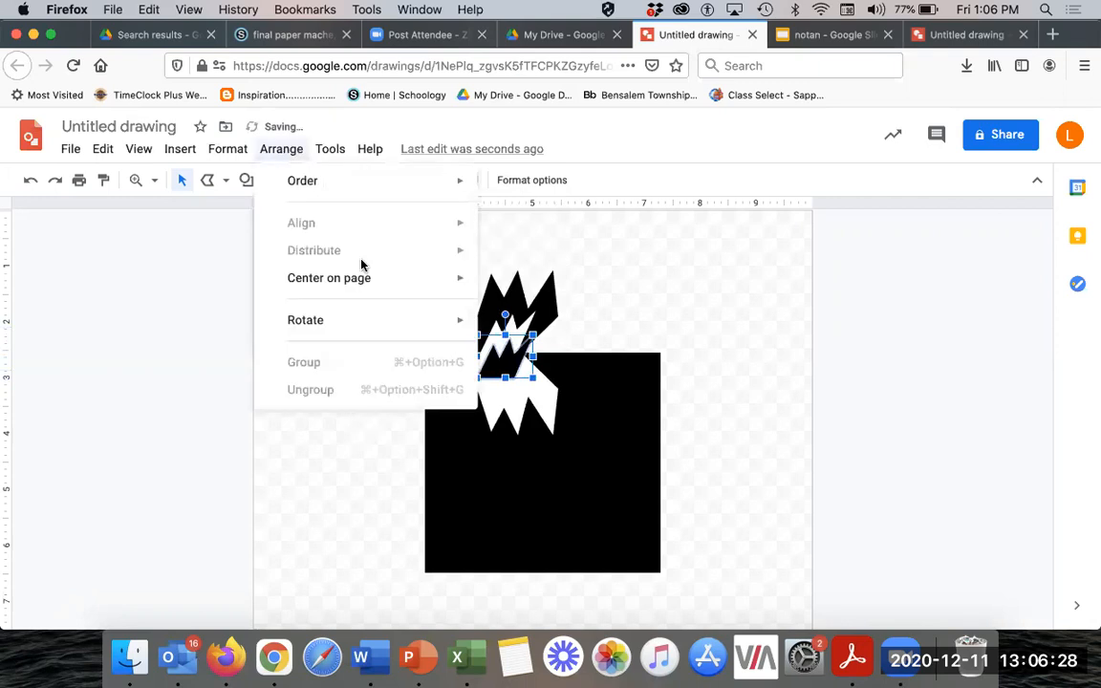
pyautogui.moveTo(413, 318)
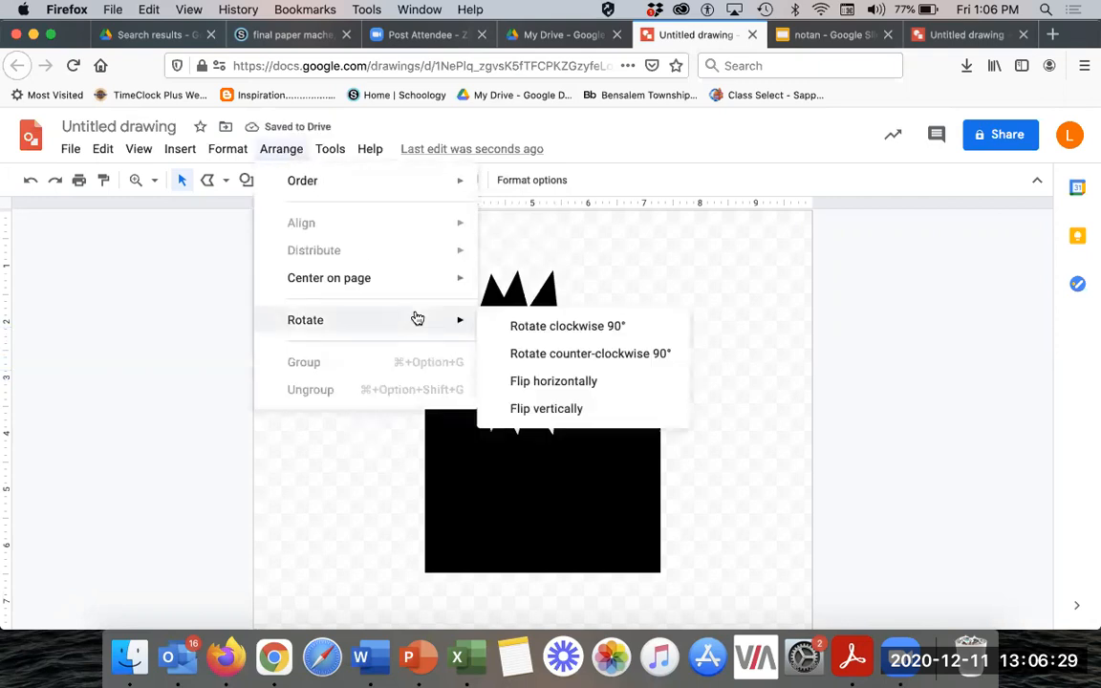
pyautogui.click(572, 409)
pyautogui.moveTo(505, 361); pyautogui.dragTo(507, 380)
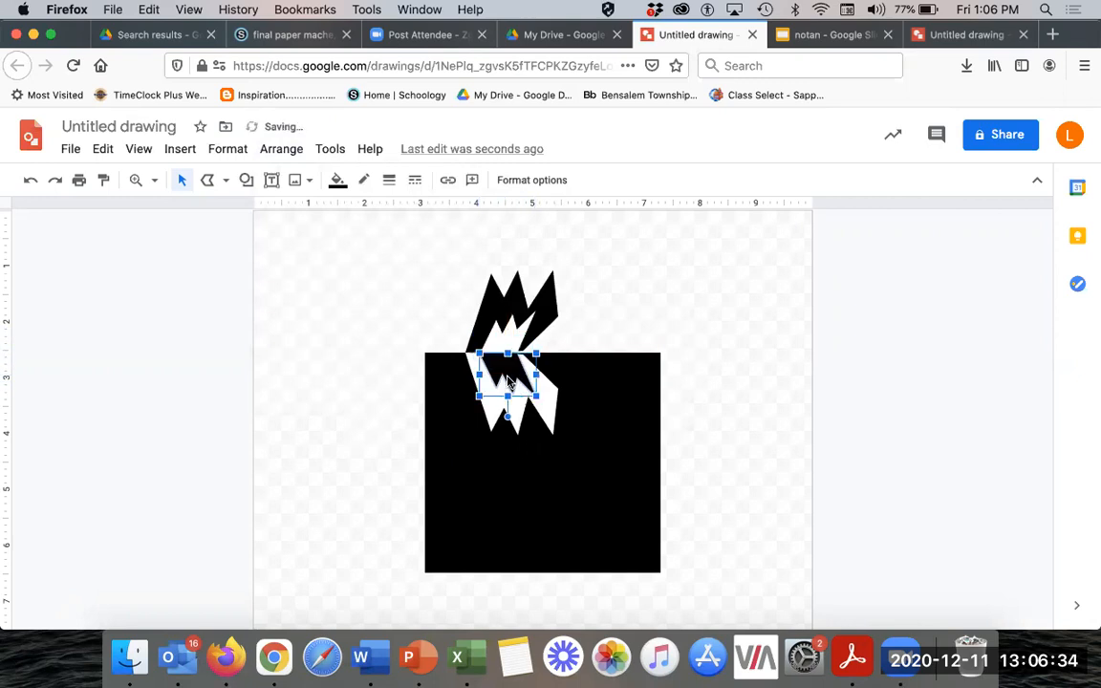
pyautogui.click(612, 304)
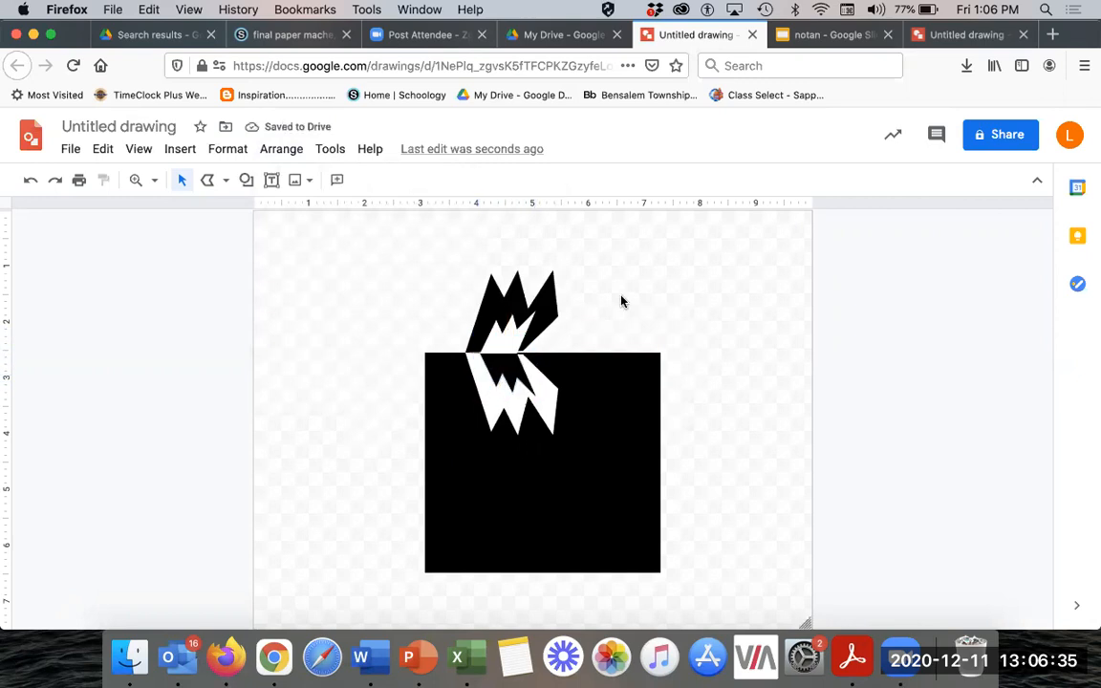
# Nudge the large black jagged shape slightly down so its base aligns with the square's top edge
pyautogui.click(546, 323)
pyautogui.moveTo(545, 326); pyautogui.dragTo(546, 326)
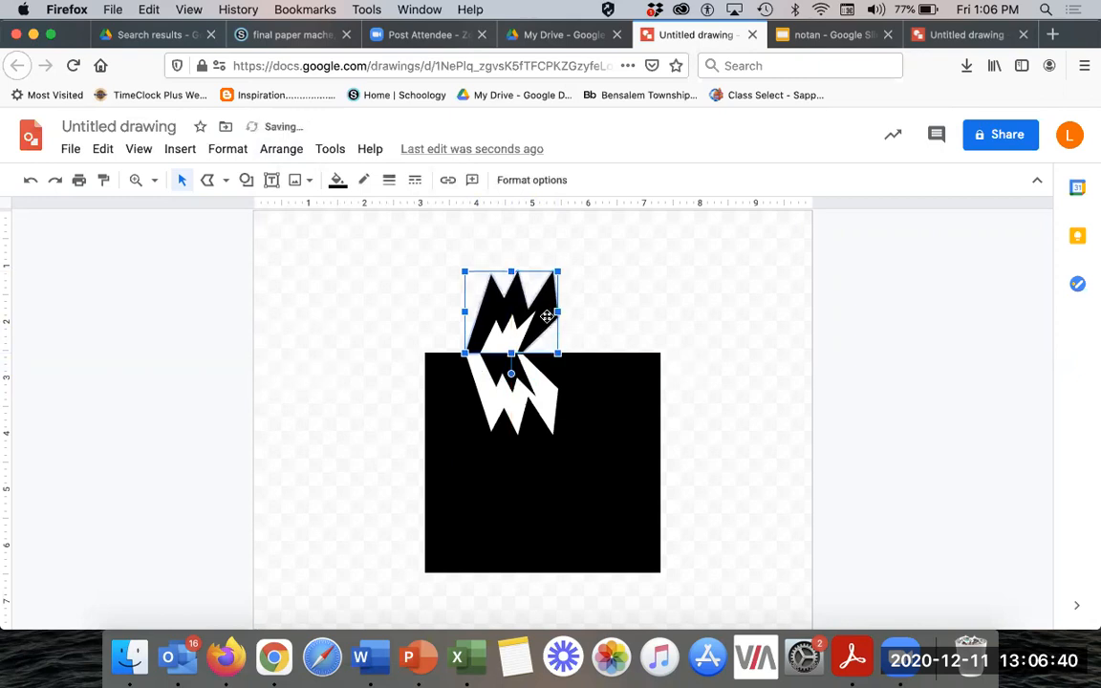
pyautogui.click(600, 322)
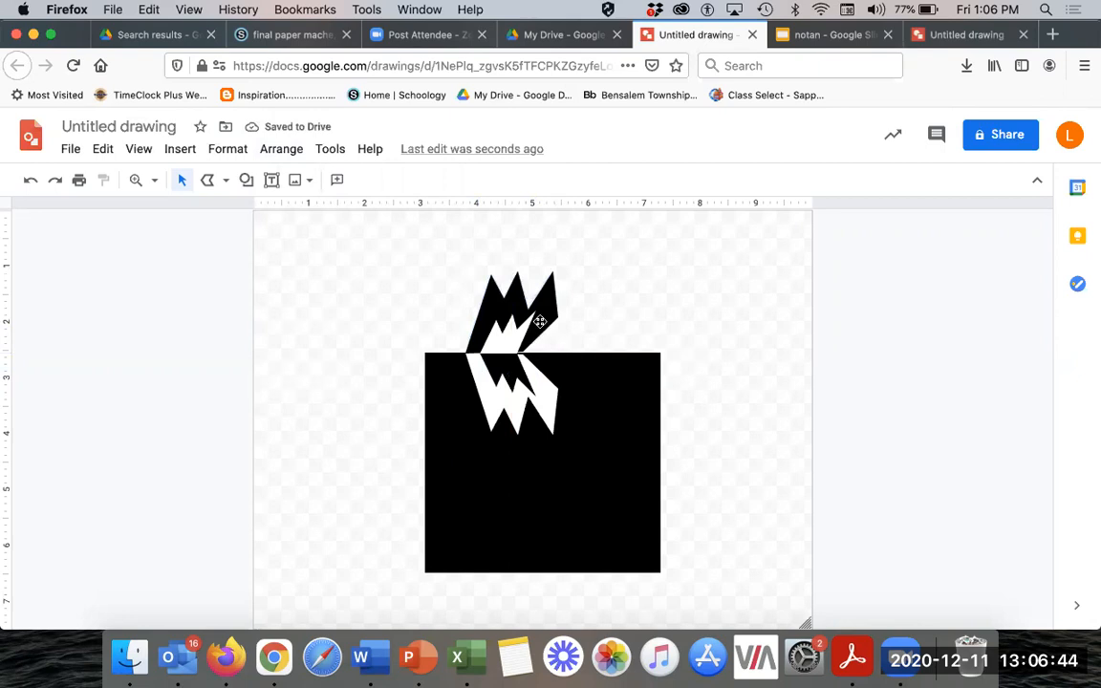